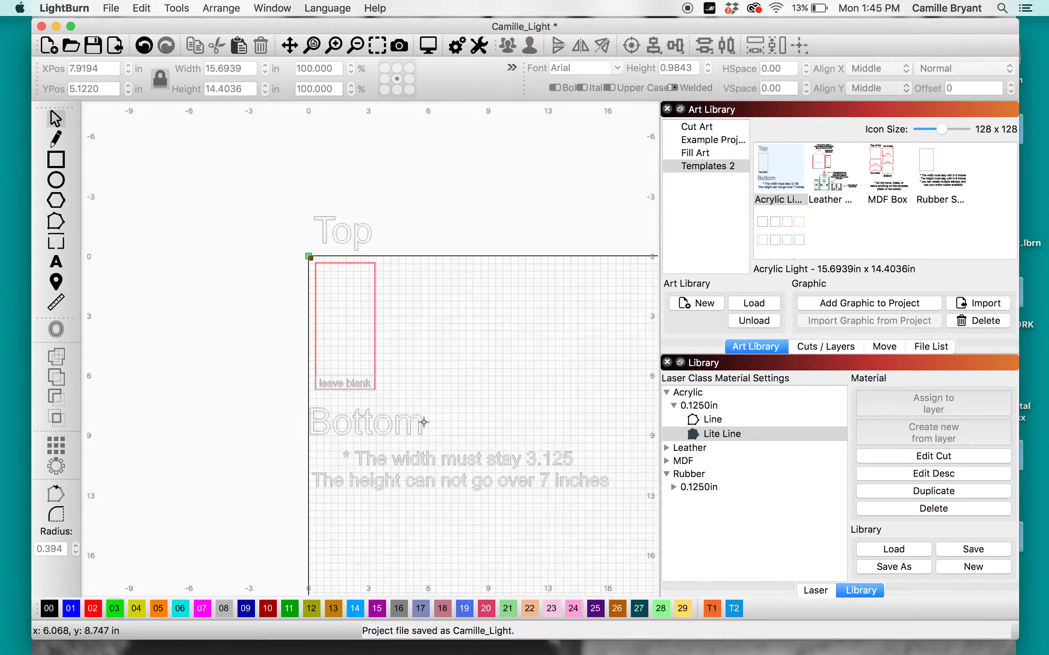
# Place the Butterfly graphic from the Cut Art library inside the red frame, just above the "leave blank" box
pyautogui.scroll(3, 368, 430)
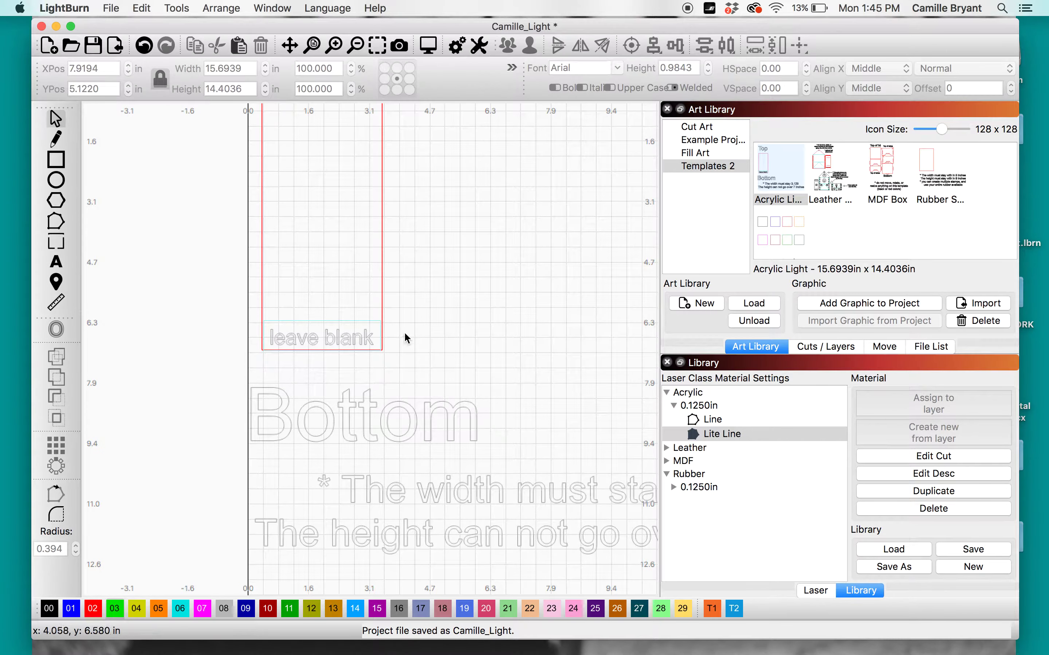
pyautogui.scroll(-1, 406, 338)
pyautogui.scroll(3, 410, 305)
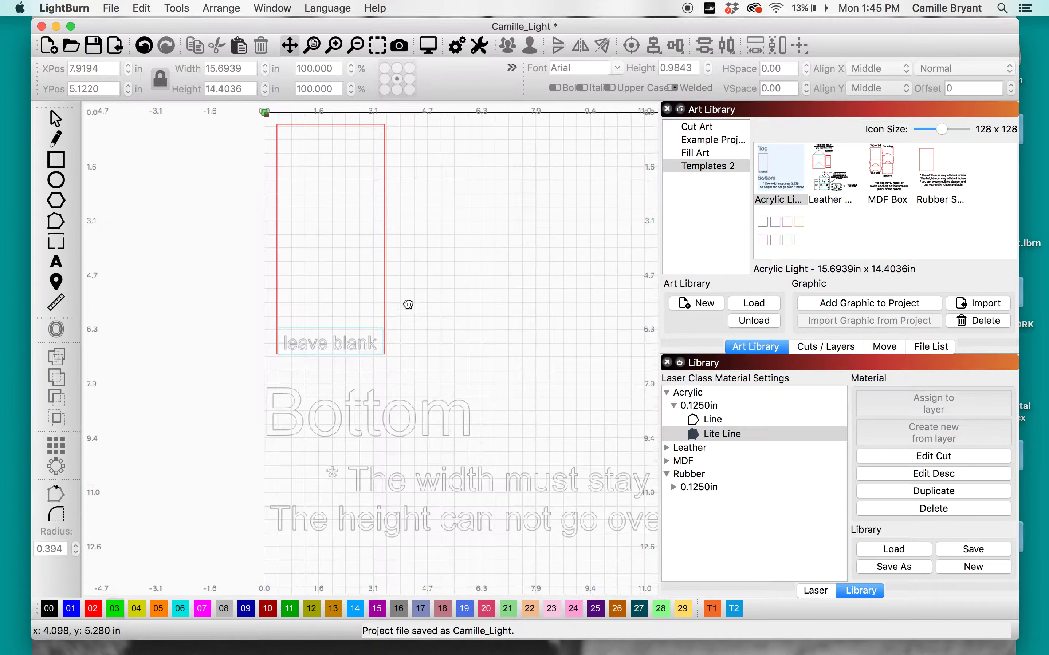
pyautogui.click(697, 130)
pyautogui.moveTo(789, 161); pyautogui.dragTo(354, 367)
pyautogui.scroll(1, 359, 353)
pyautogui.scroll(4, 358, 354)
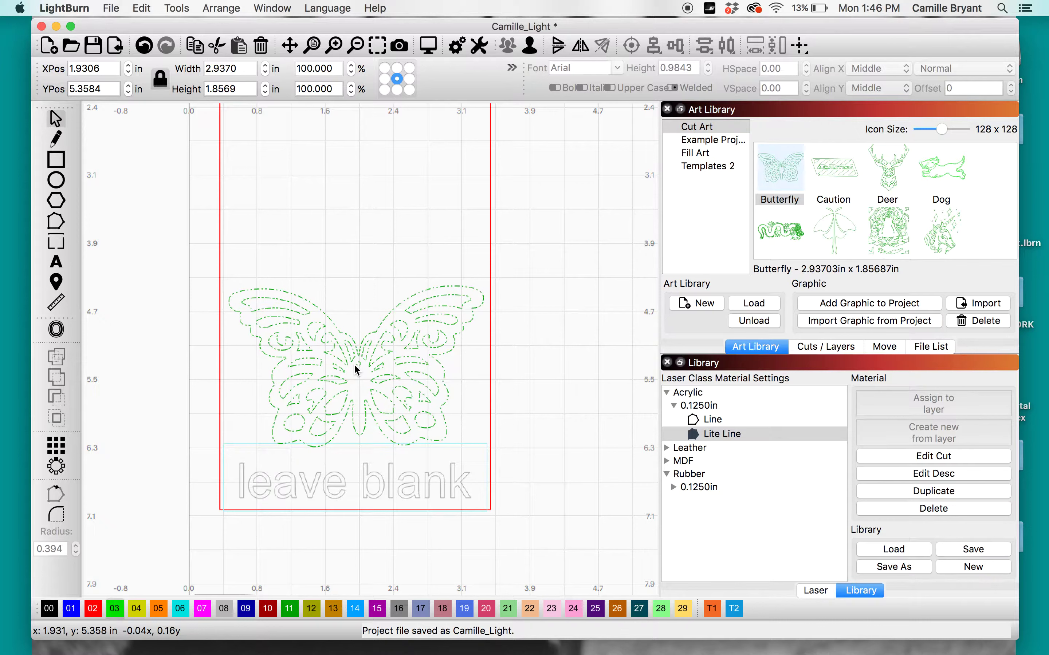
# Move the butterfly down so its lower wings overlap the "leave blank" box's upper edge, and rotate it slightly to level the wings
pyautogui.moveTo(354, 368); pyautogui.dragTo(355, 373)
pyautogui.scroll(2, 354, 373)
pyautogui.scroll(1, 354, 373)
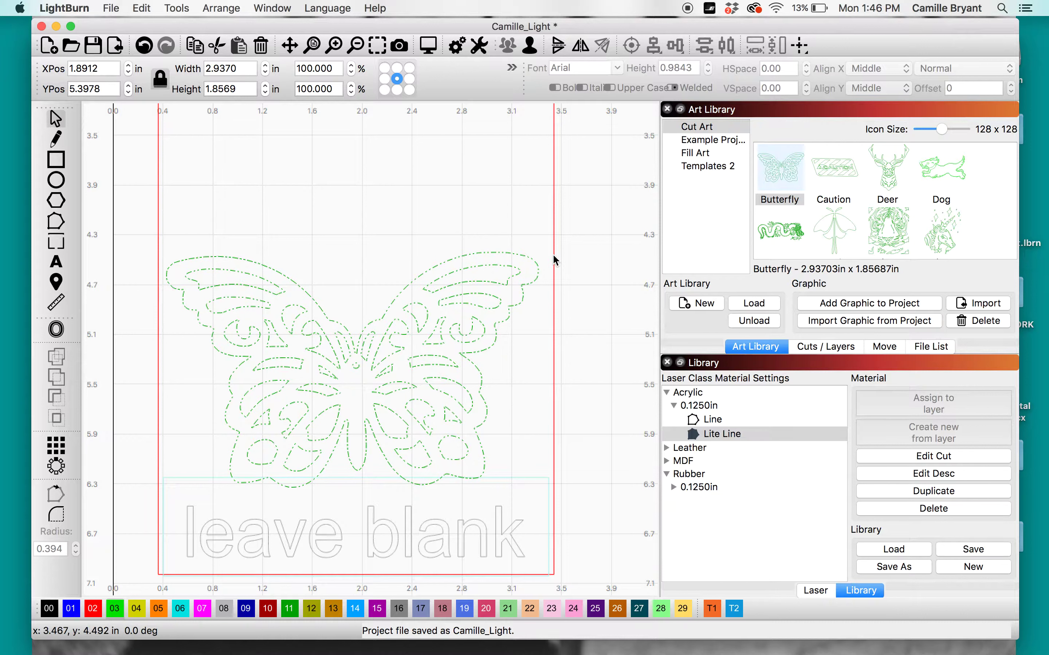
pyautogui.moveTo(547, 241); pyautogui.dragTo(547, 243)
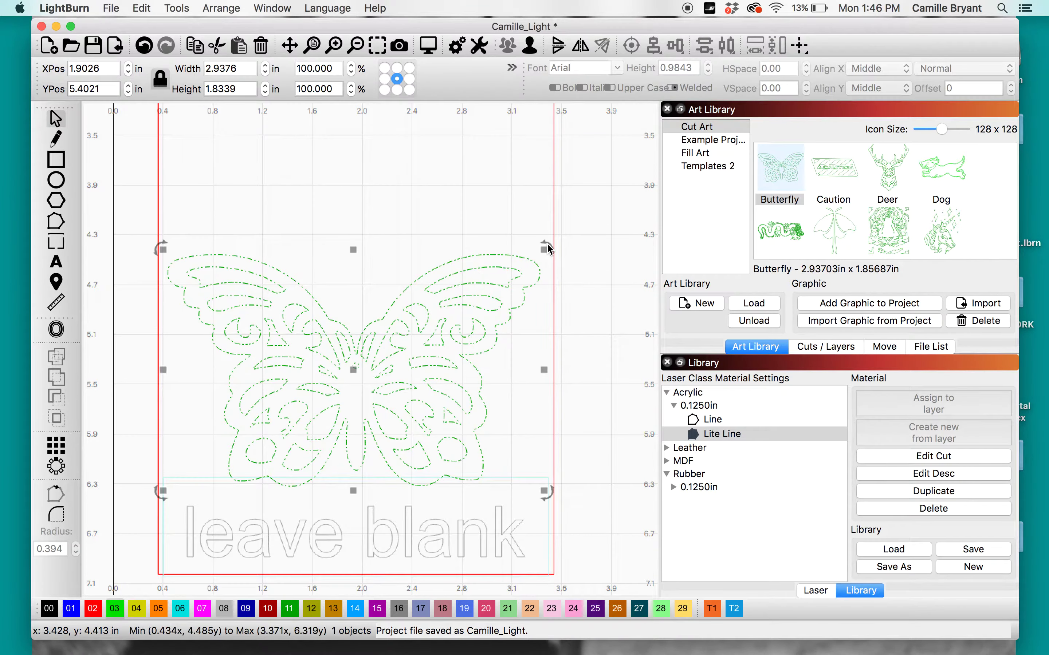
# Try nudging the butterfly up and down in coarse and fine increments over the "leave blank" box's upper edge
pyautogui.press('Up')
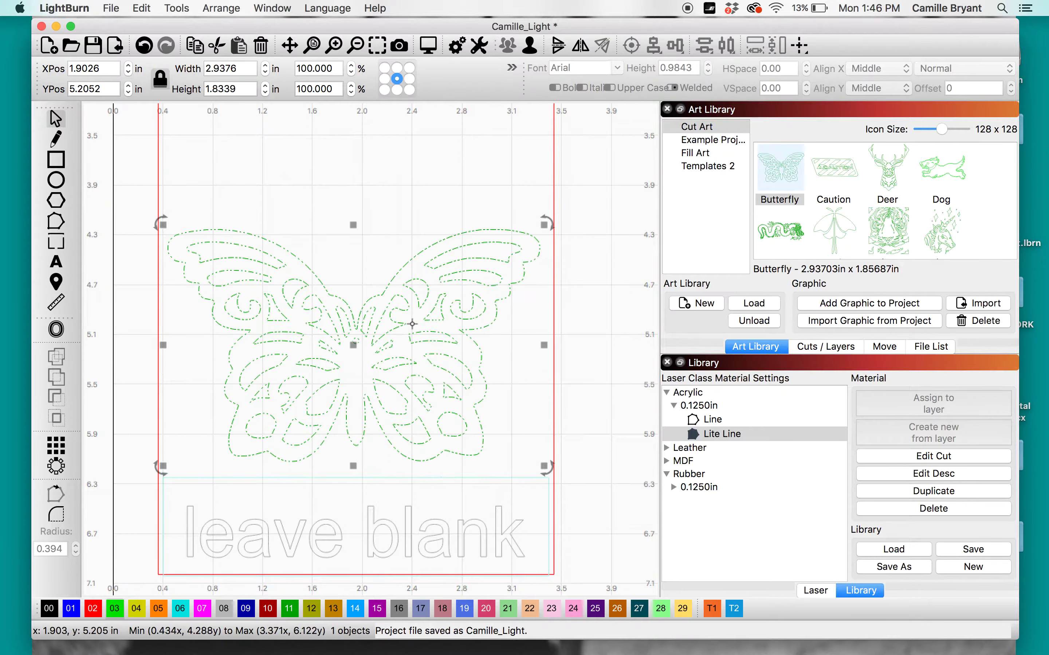
pyautogui.press('Down')
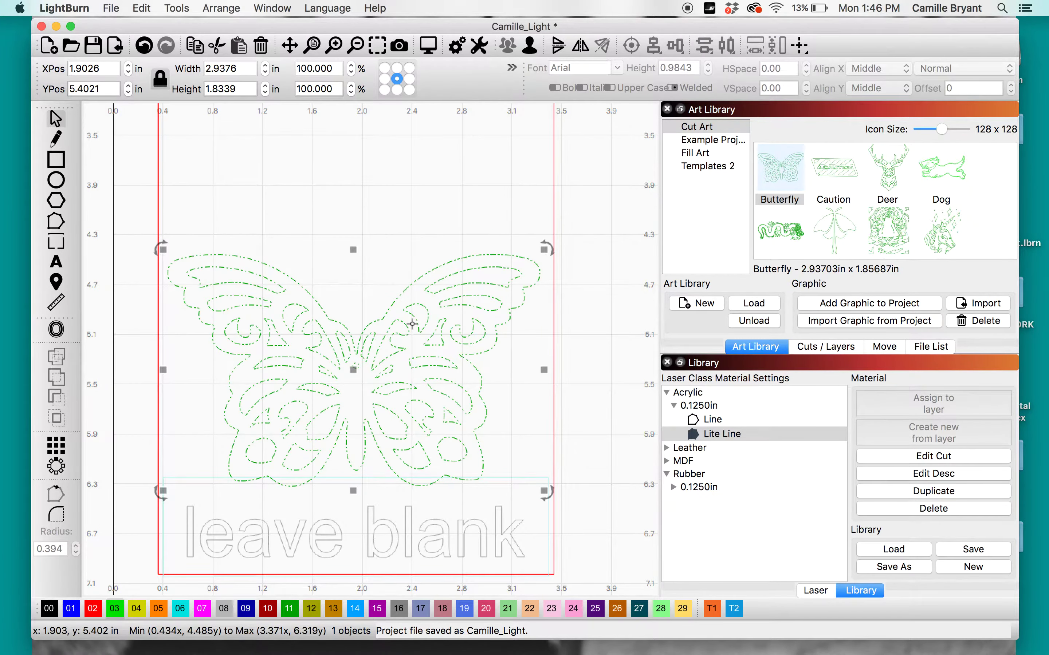
pyautogui.press('Up')
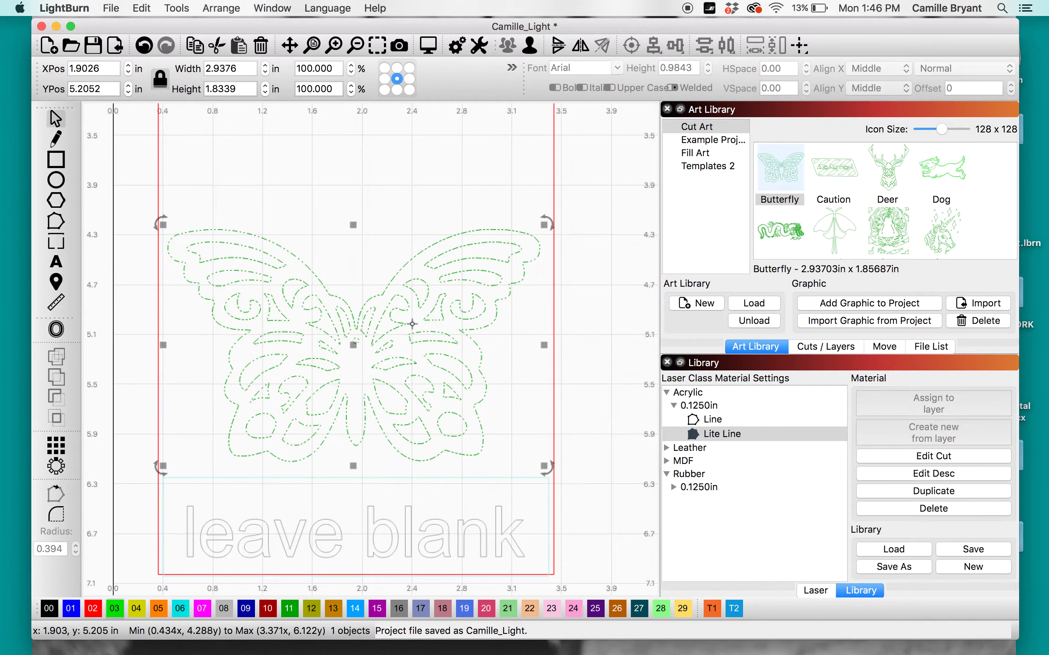
pyautogui.press('Down')
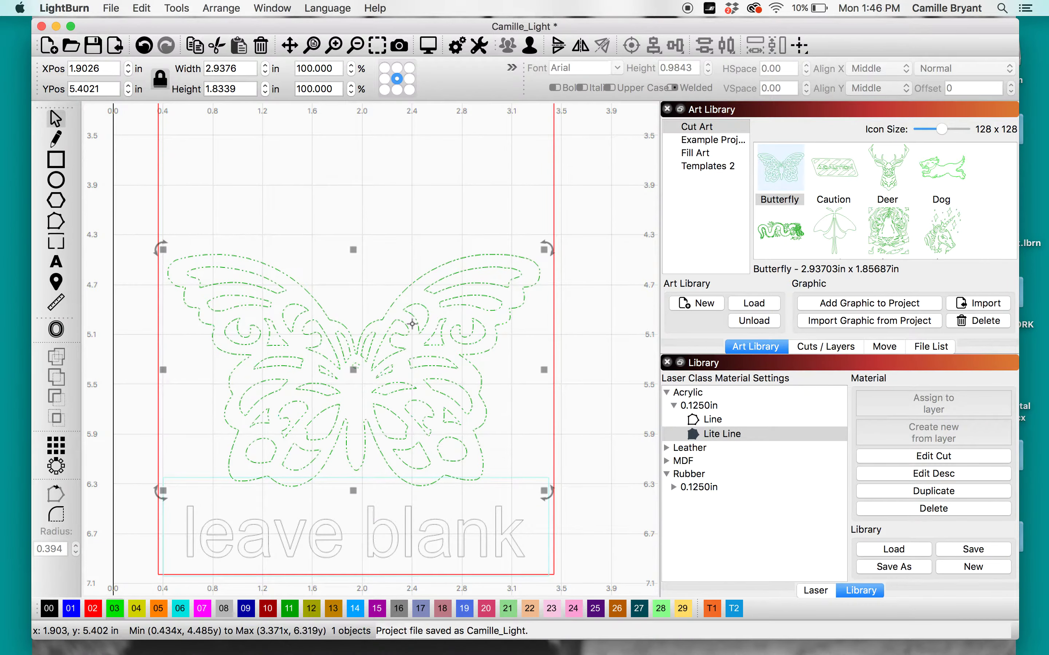
pyautogui.hotkey('ctrl', 'Down')
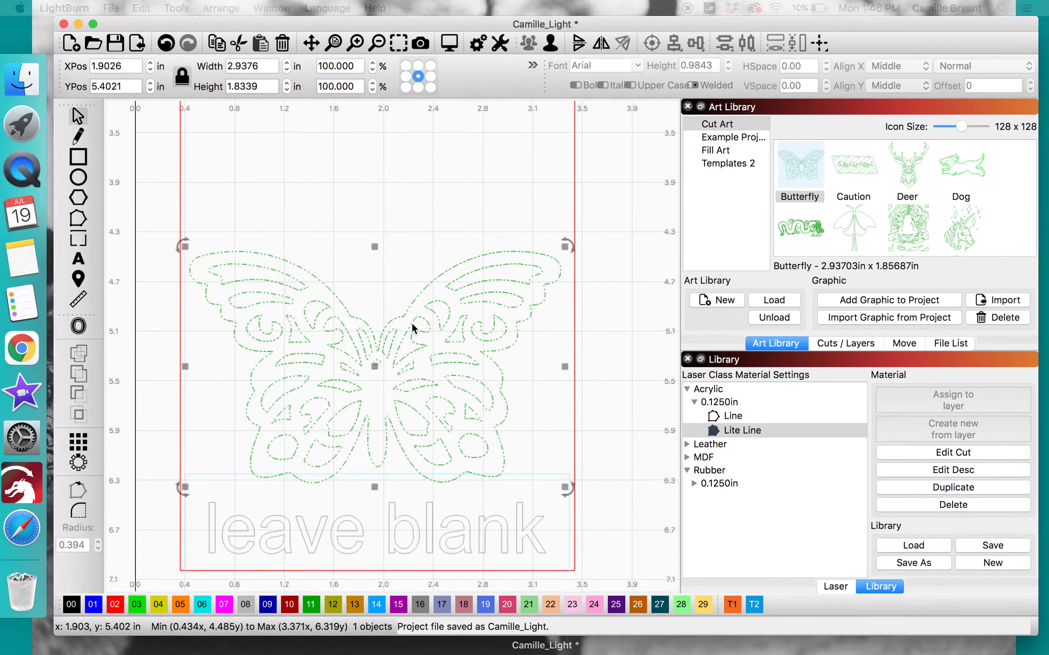
pyautogui.click(519, 391)
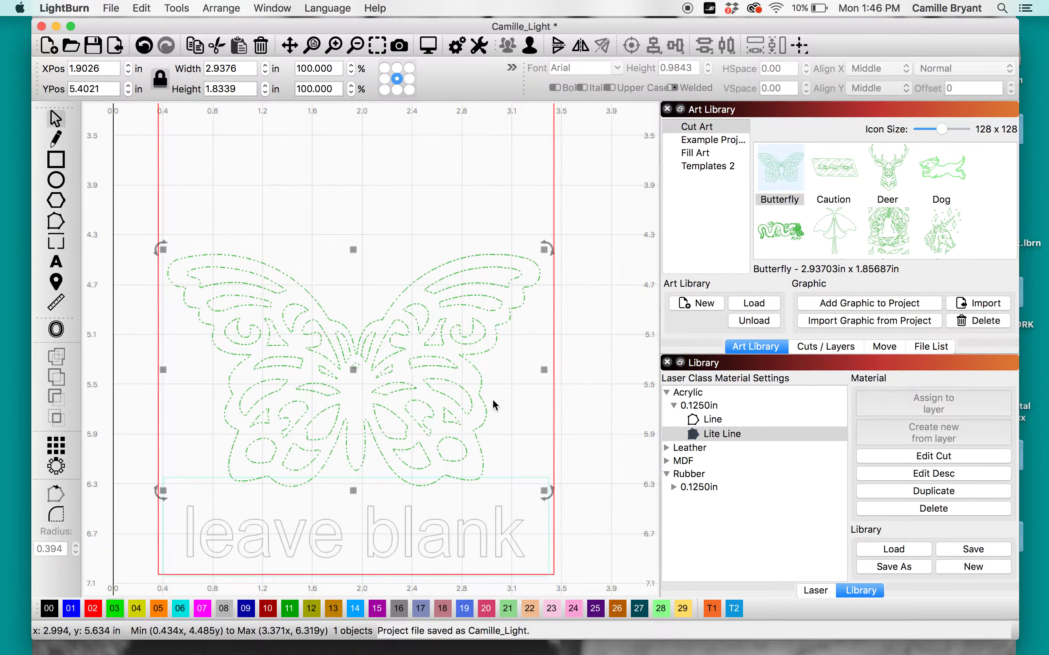
pyautogui.press('Up')
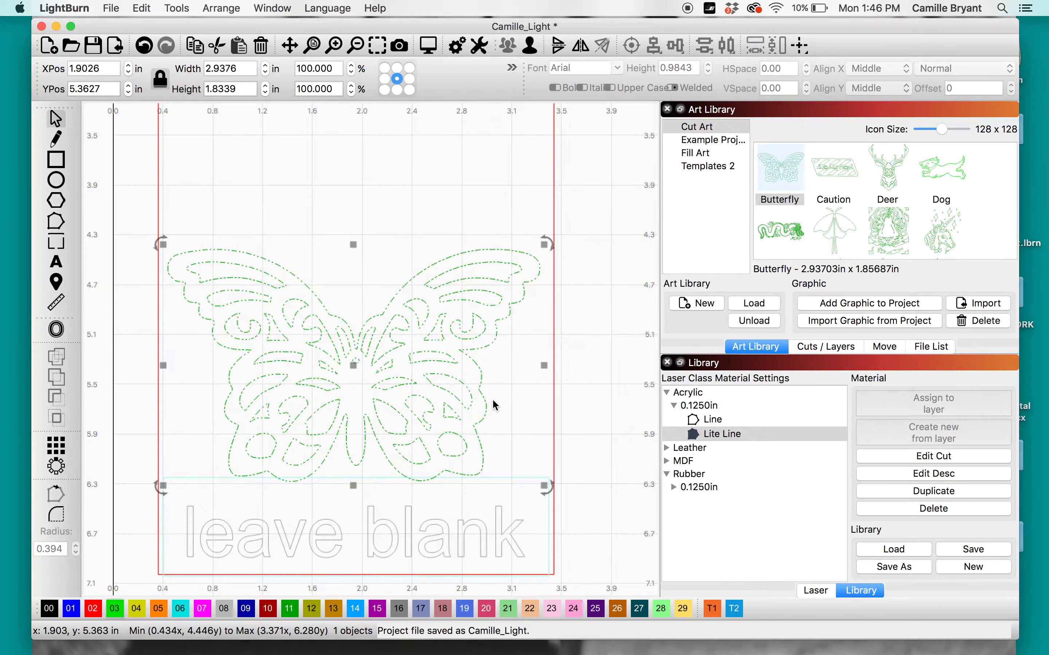
pyautogui.press('Down')
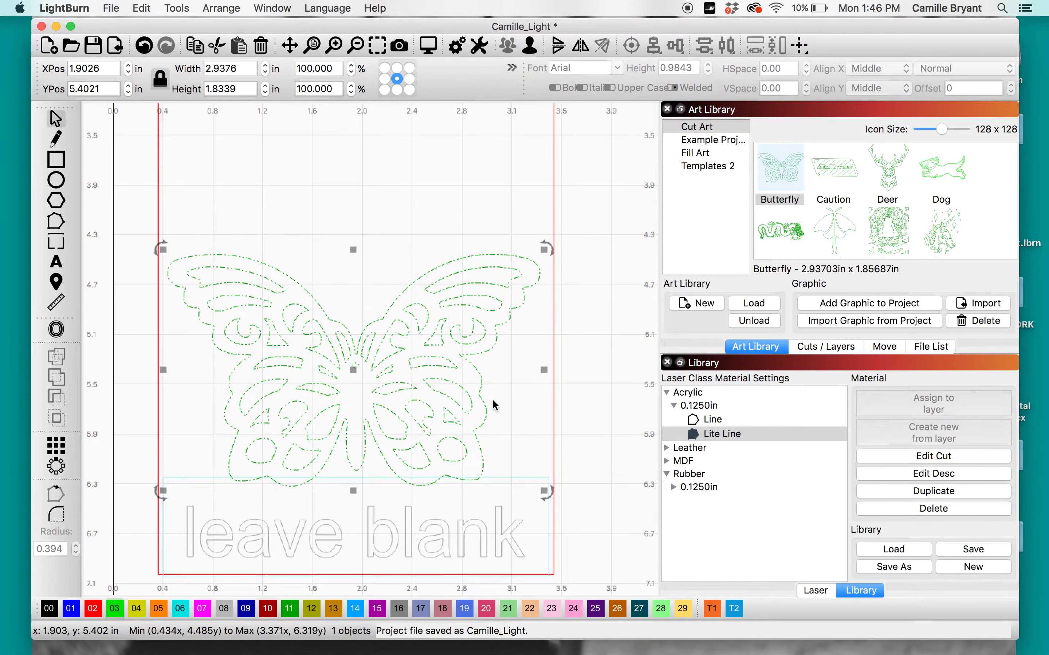
pyautogui.press('Up')
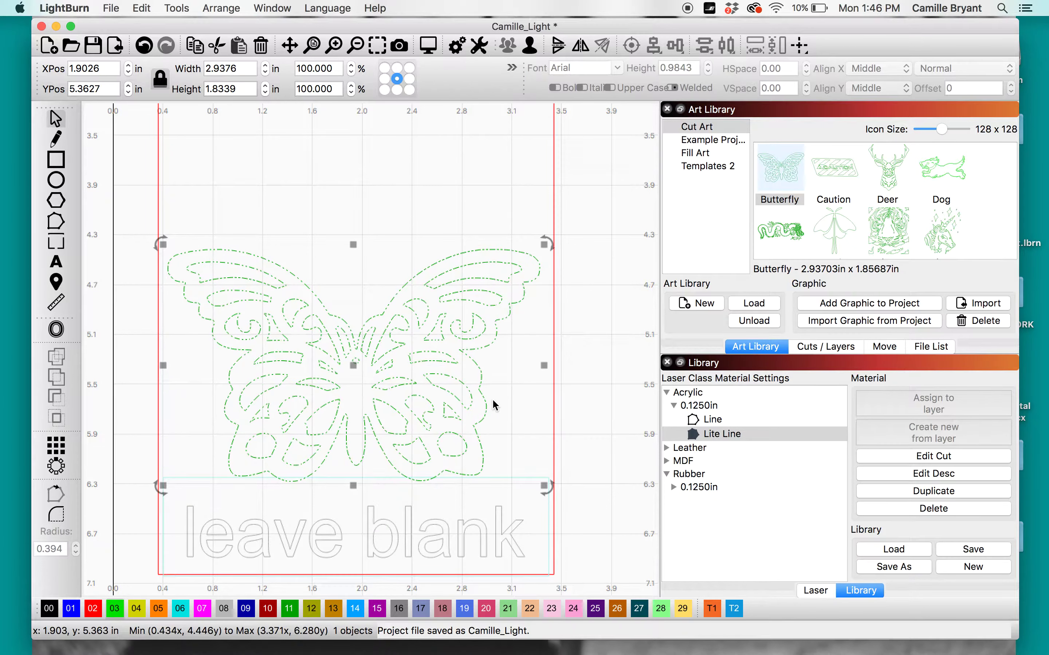
pyautogui.press('Down')
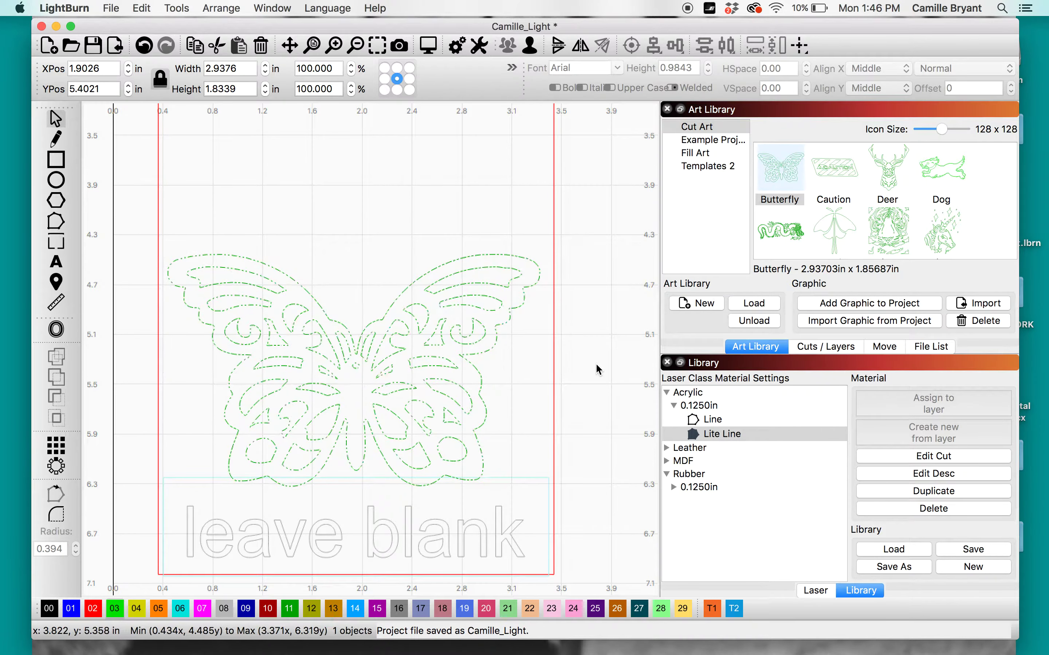
pyautogui.click(596, 368)
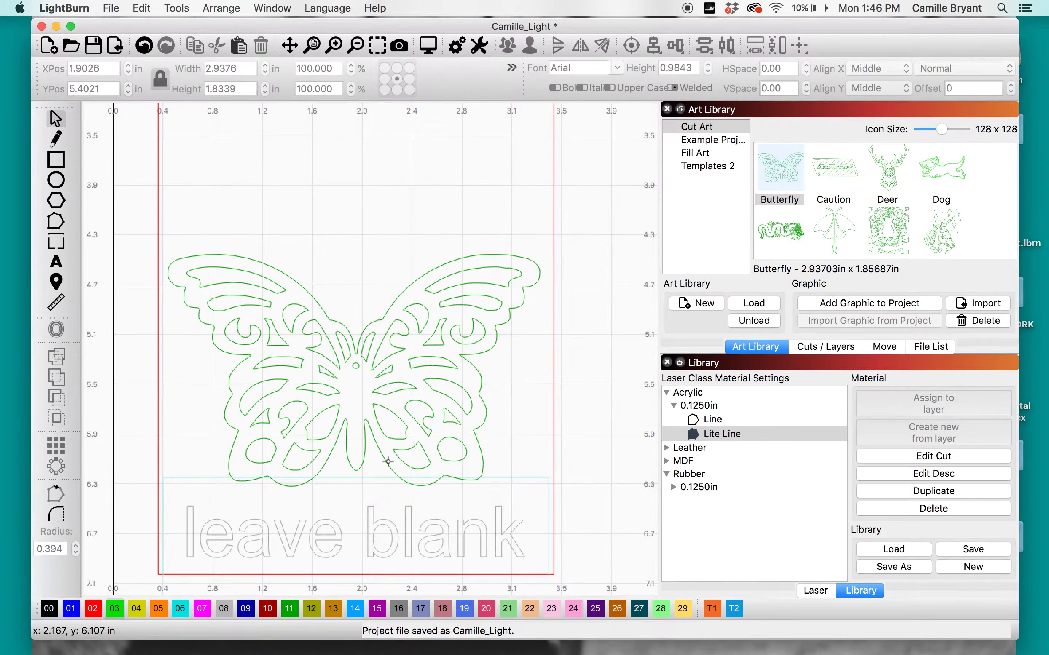
# Offset the butterfly outward by 0.0625 in with round corners, keeping the original shapes
pyautogui.click(386, 462)
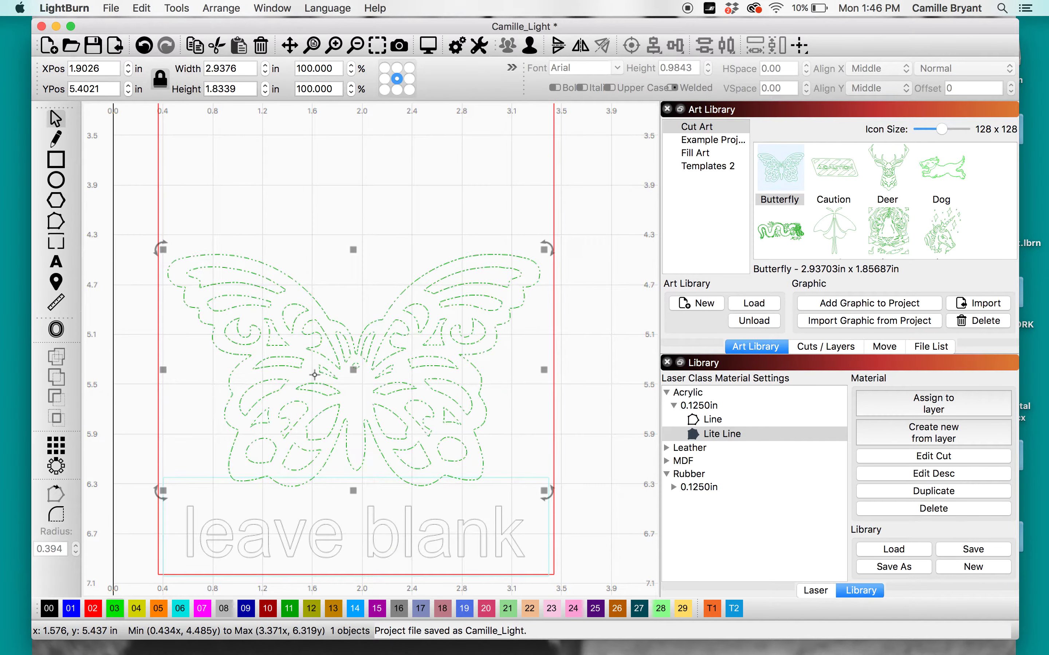
pyautogui.click(61, 337)
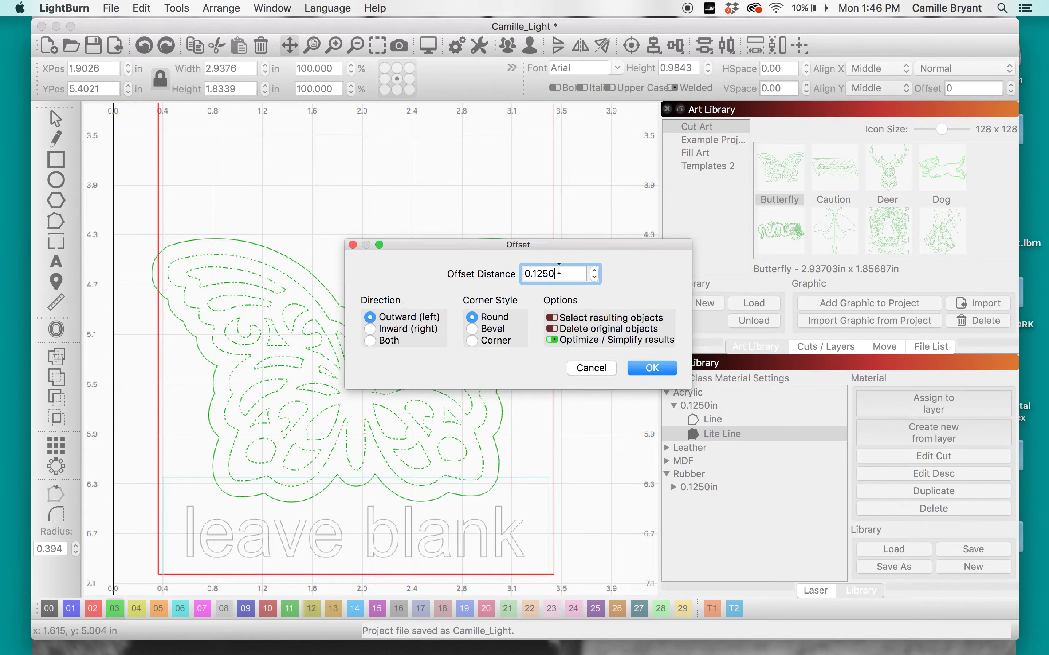
pyautogui.click(594, 269)
pyautogui.click(595, 269)
pyautogui.click(595, 269)
pyautogui.click(594, 269)
pyautogui.click(596, 278)
pyautogui.click(596, 278)
pyautogui.click(595, 278)
pyautogui.click(595, 278)
pyautogui.click(595, 278)
pyautogui.click(595, 278)
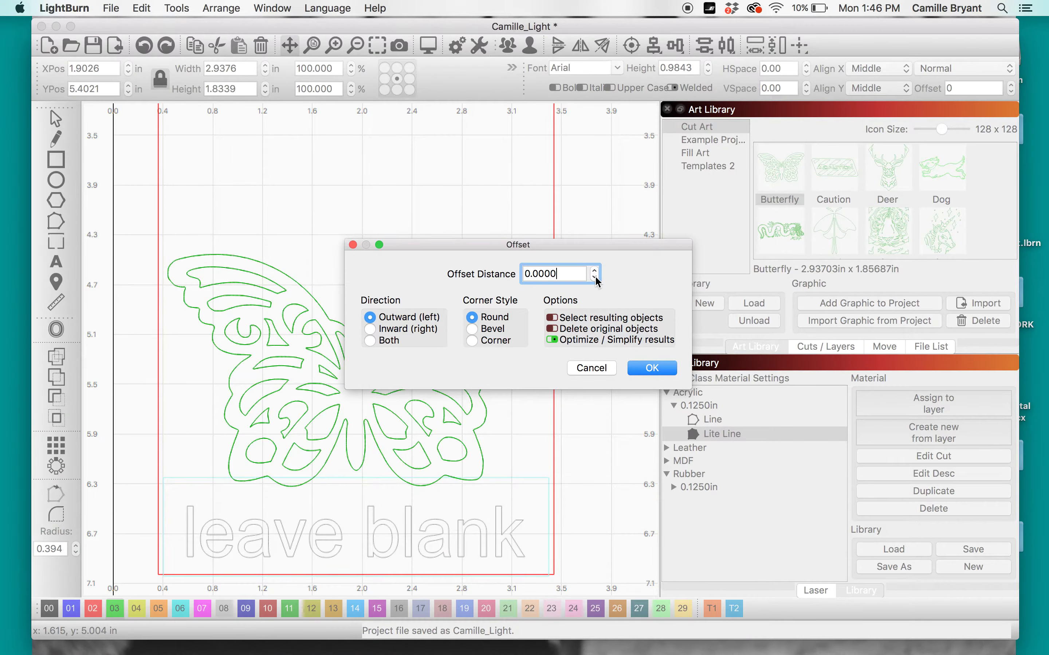
pyautogui.click(594, 269)
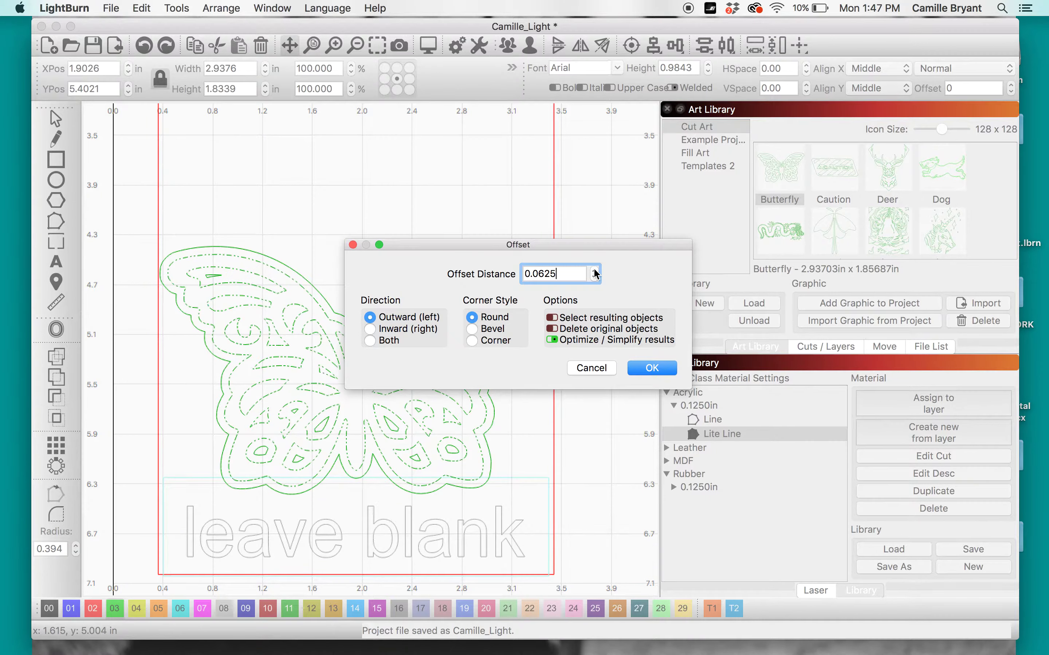
pyautogui.click(594, 269)
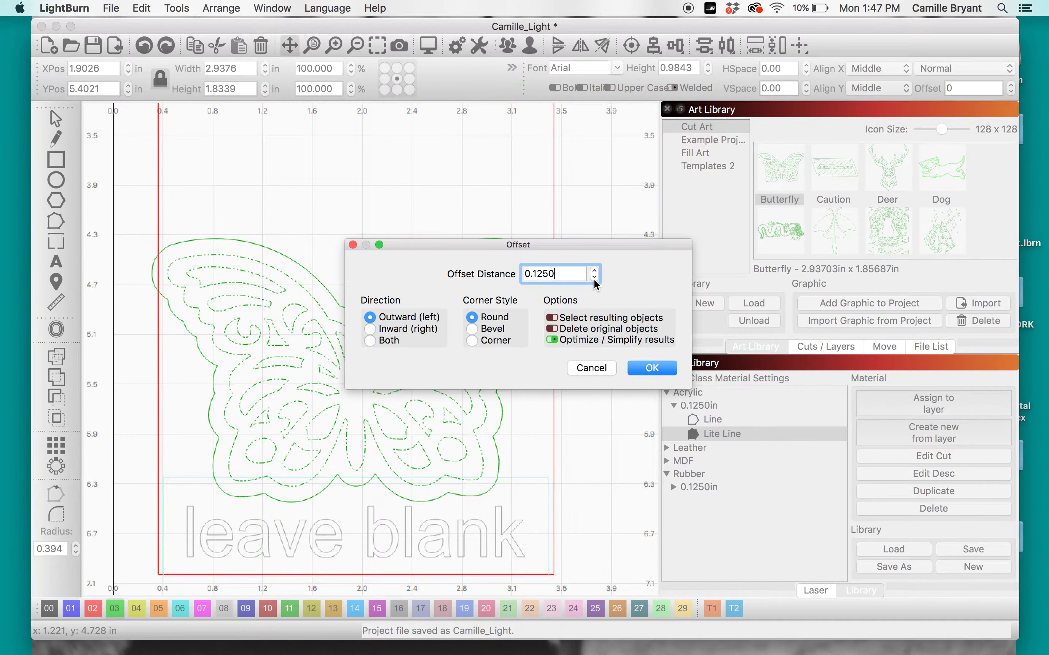
pyautogui.click(645, 365)
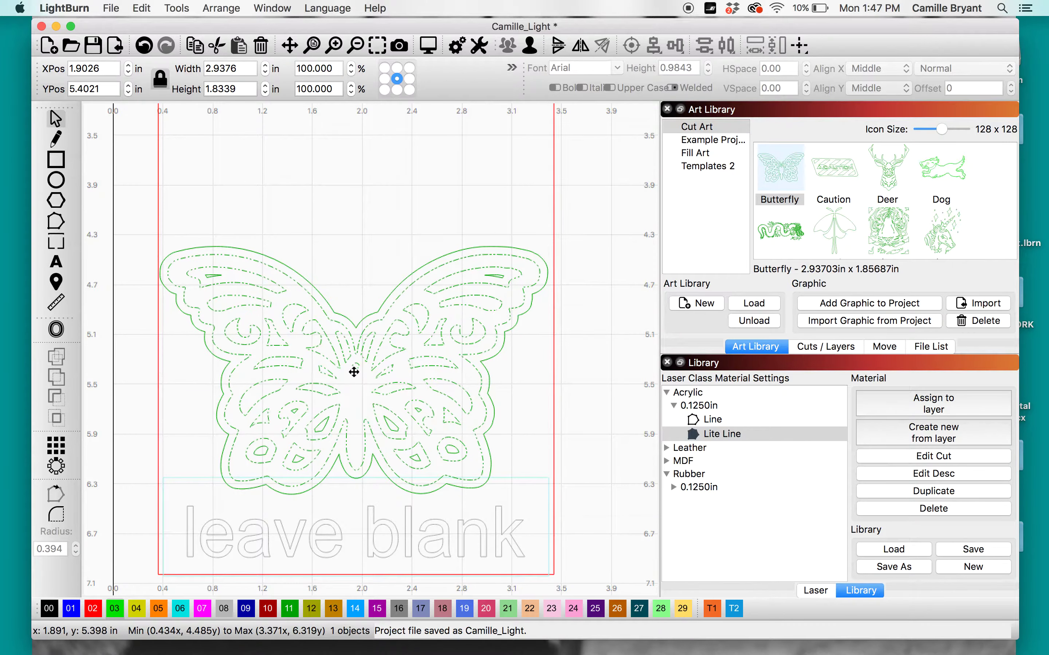
# Group the butterfly with its new outer offset outline
pyautogui.click(375, 310)
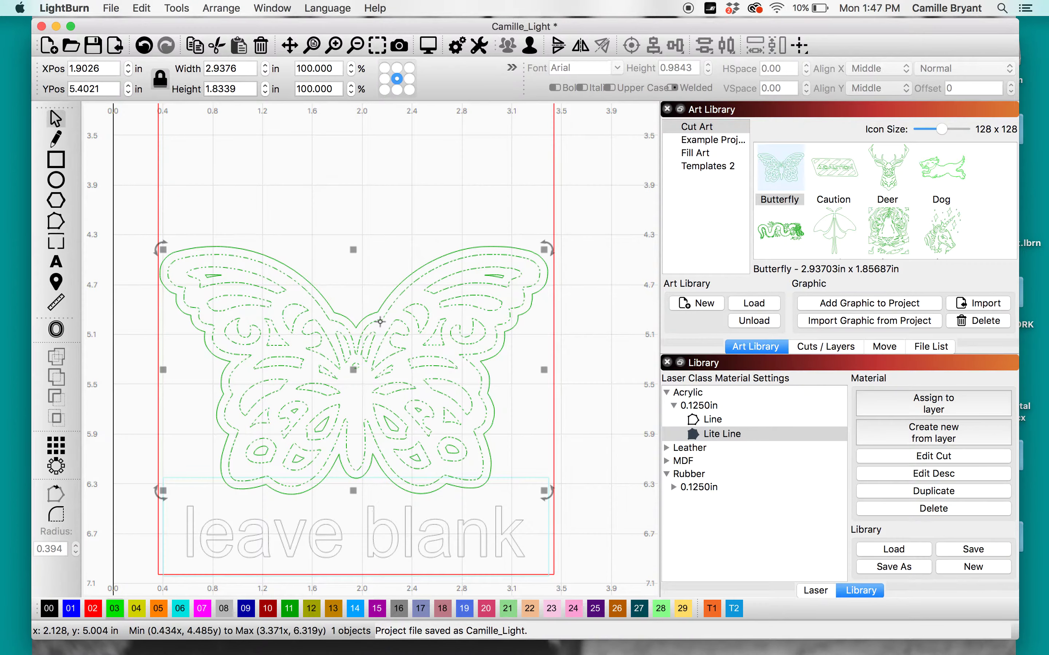
pyautogui.click(384, 319)
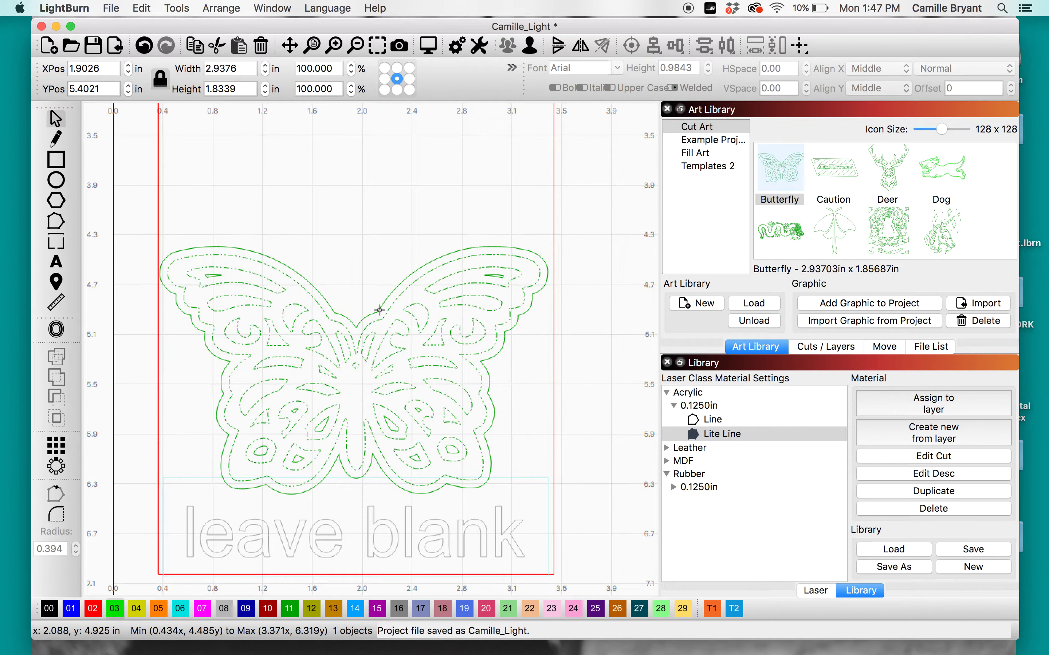
pyautogui.keyDown('shift'); pyautogui.click(379, 309); pyautogui.keyUp('shift')
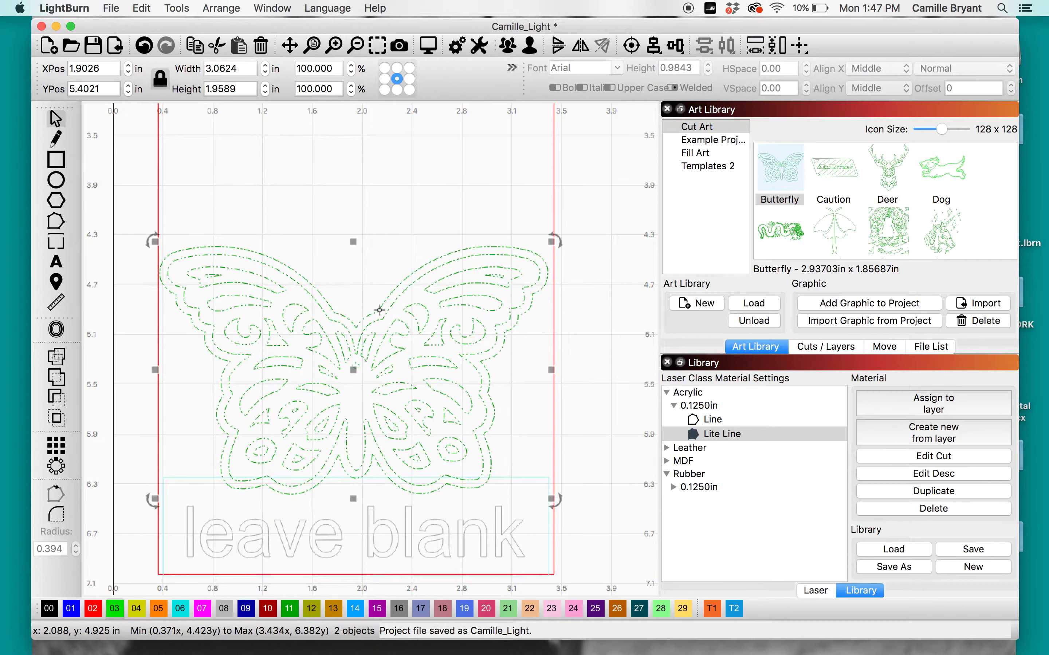
pyautogui.click(509, 48)
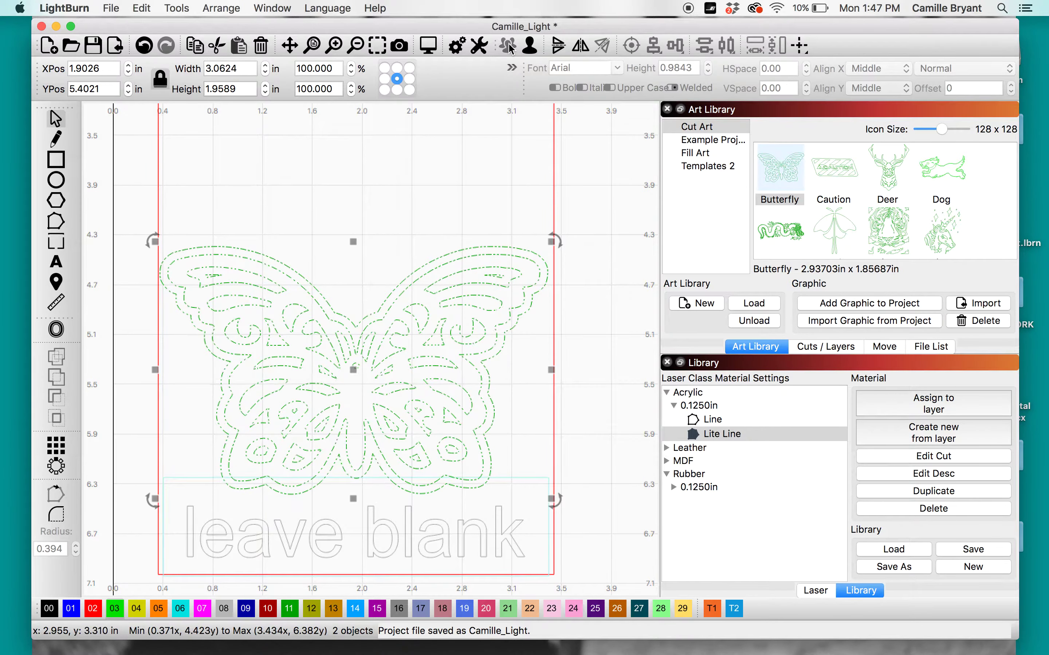
pyautogui.click(405, 228)
# Move the grouped butterfly up to about X 1.89, Y 5.32 in, so its lower wings only slightly overlap the "leave blank" box
pyautogui.click(369, 356)
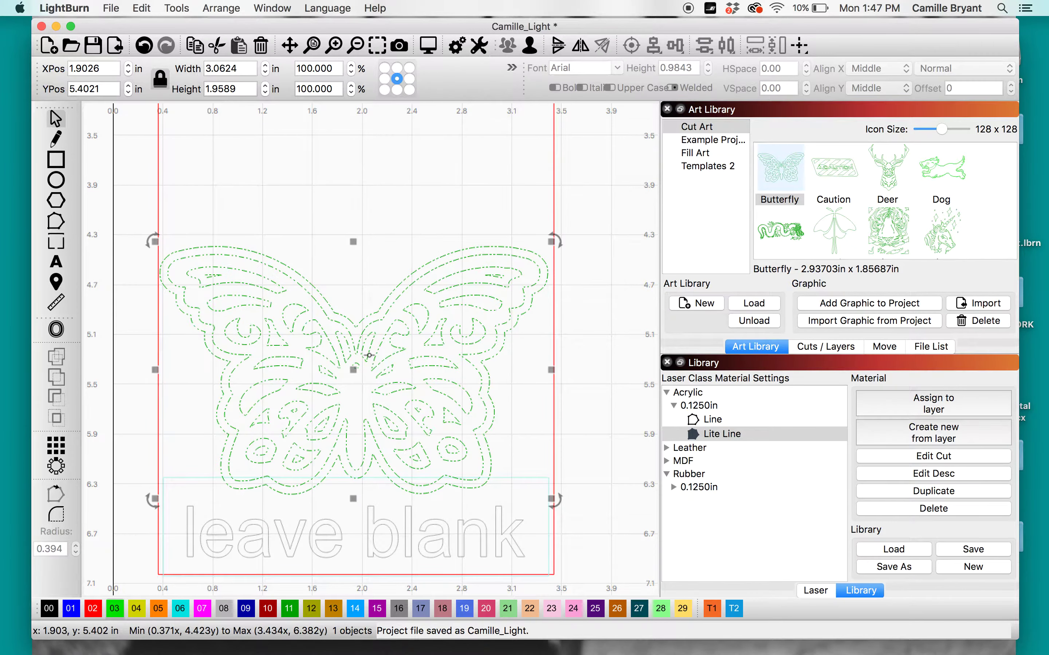
pyautogui.moveTo(351, 370); pyautogui.dragTo(349, 359)
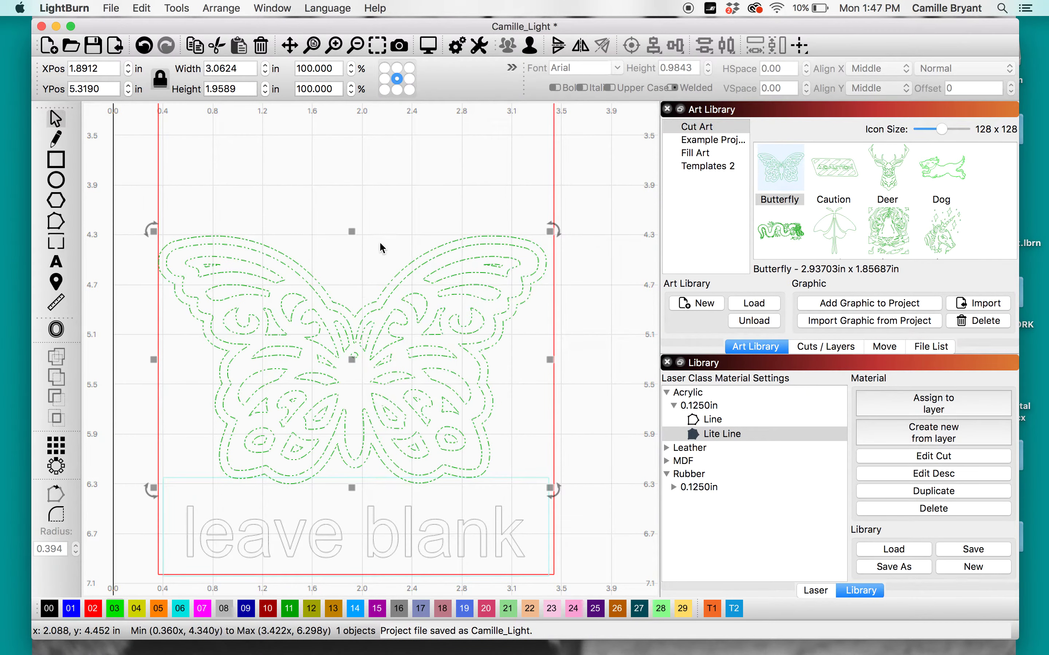
pyautogui.click(426, 181)
pyautogui.scroll(5, 307, 511)
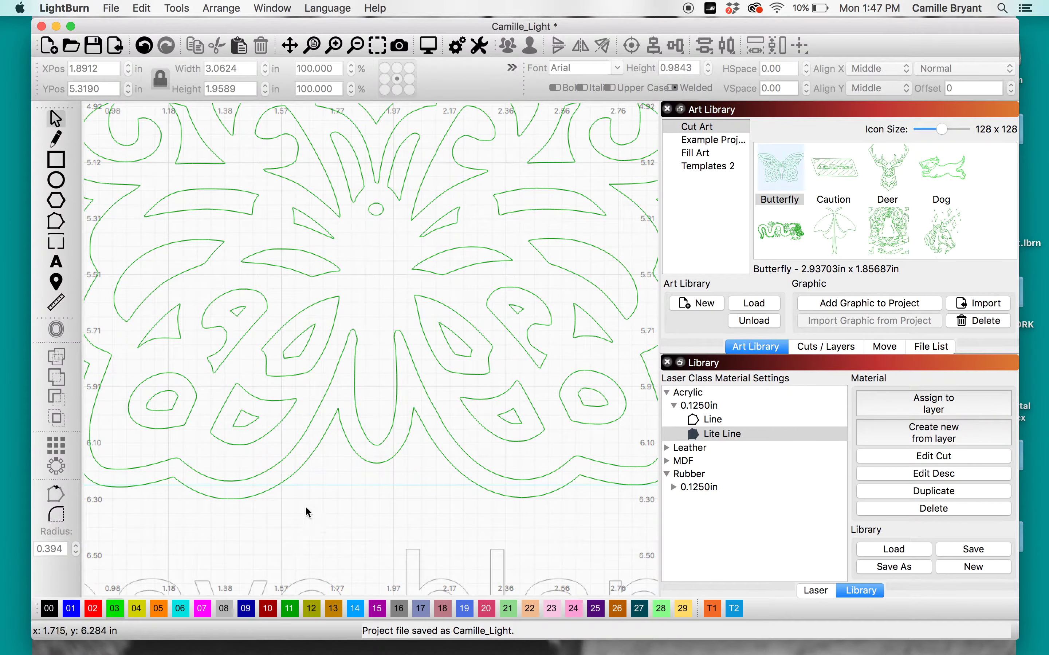
pyautogui.scroll(-3, 253, 494)
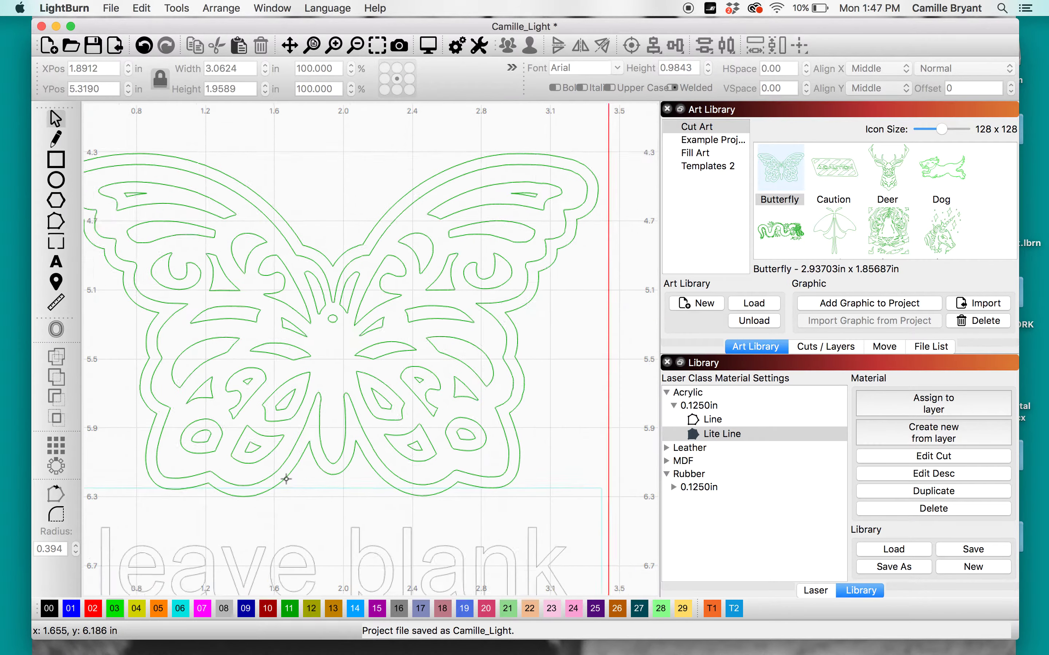
pyautogui.scroll(-2, 286, 479)
# Ungroup the butterfly group completely into its individual outline shapes
pyautogui.click(330, 301)
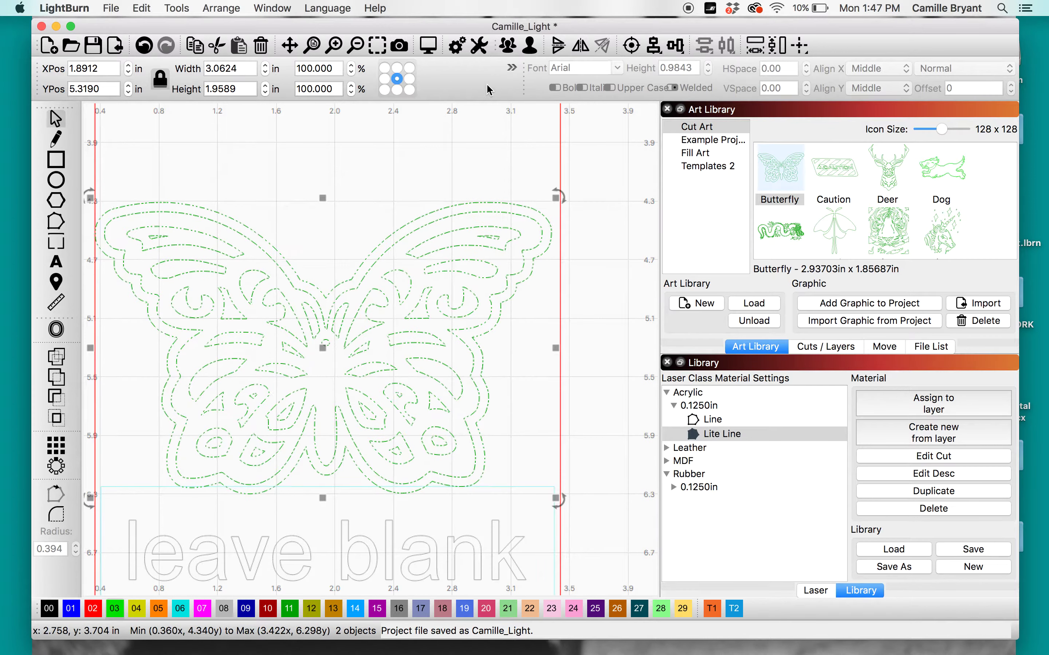
pyautogui.click(529, 44)
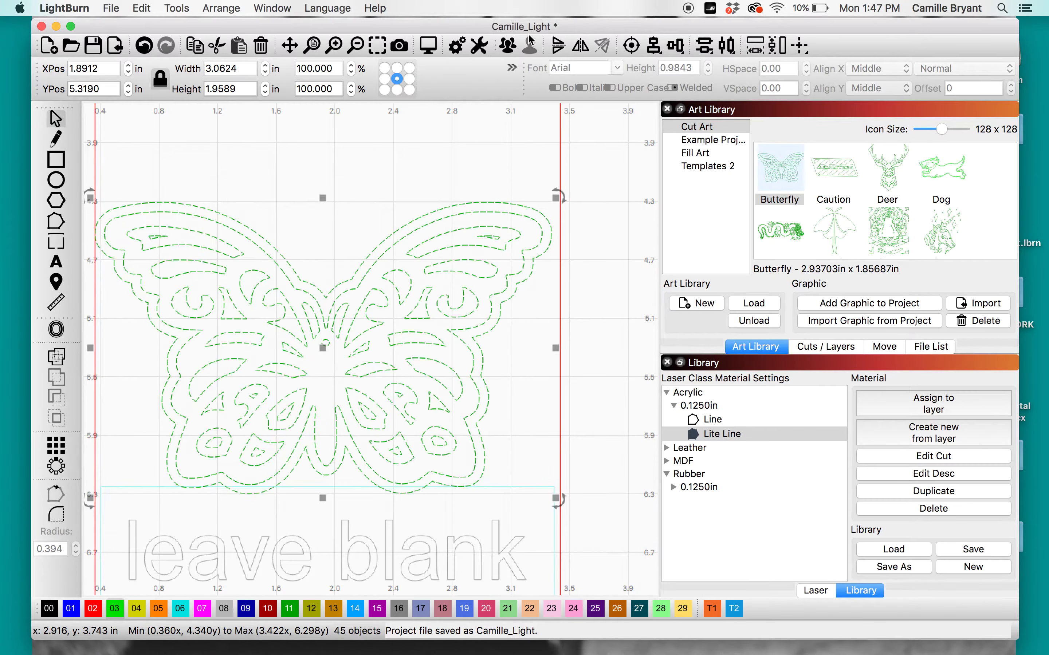
pyautogui.click(469, 163)
# Unite the butterfly's outer offset outline with the "leave blank" box using Boolean Union
pyautogui.click(516, 297)
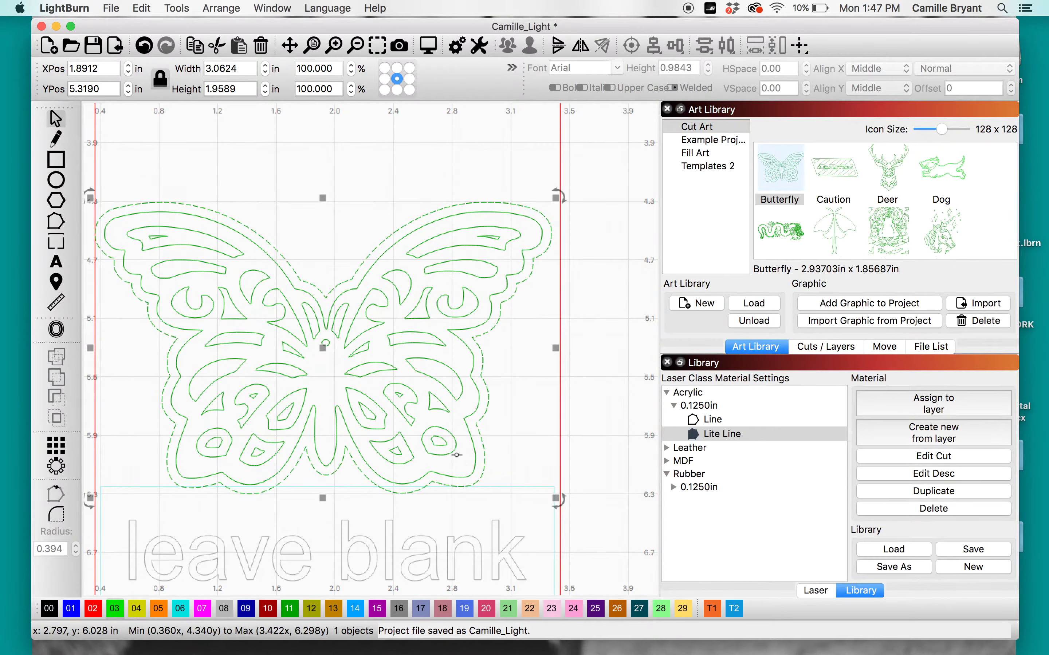
pyautogui.keyDown('shift'); pyautogui.click(518, 486); pyautogui.keyUp('shift')
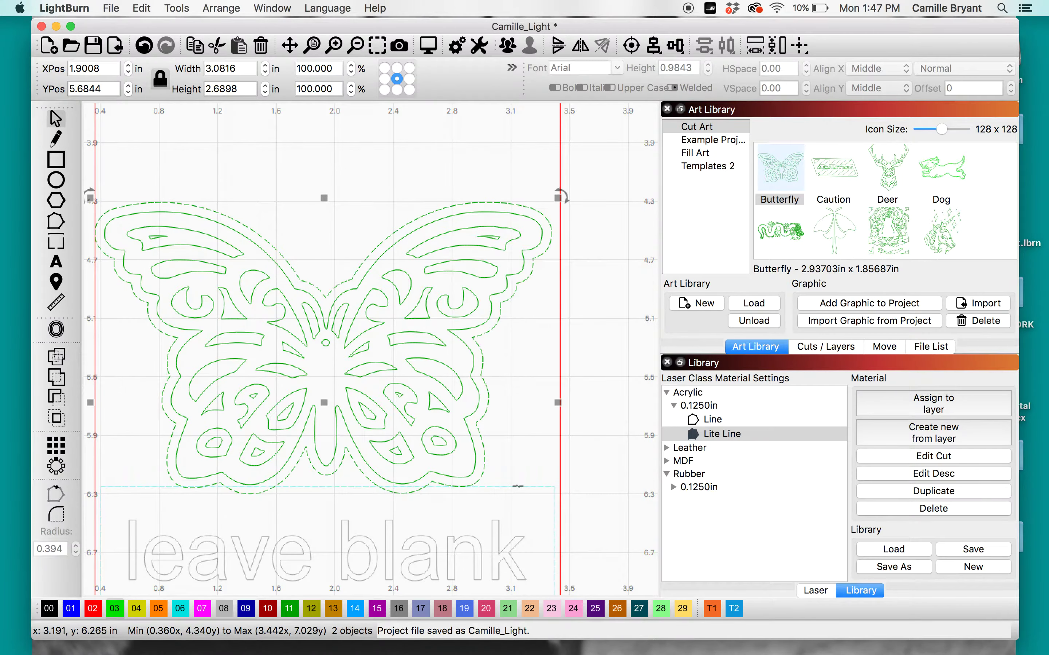
pyautogui.scroll(5, 463, 505)
pyautogui.scroll(2, 463, 505)
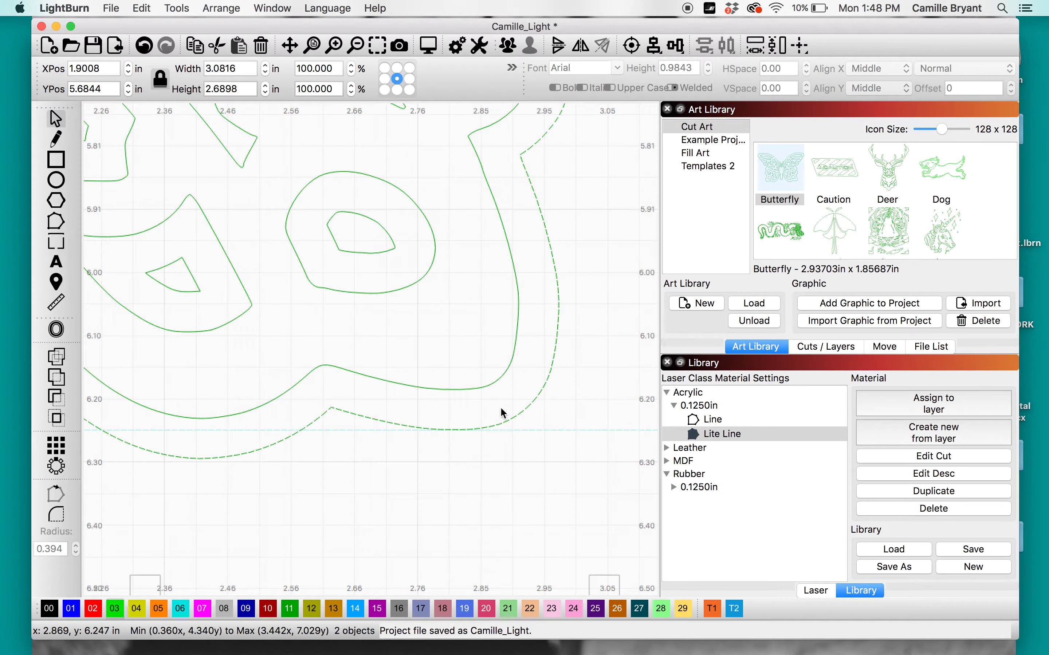
pyautogui.scroll(-1, 528, 430)
pyautogui.scroll(-2, 529, 429)
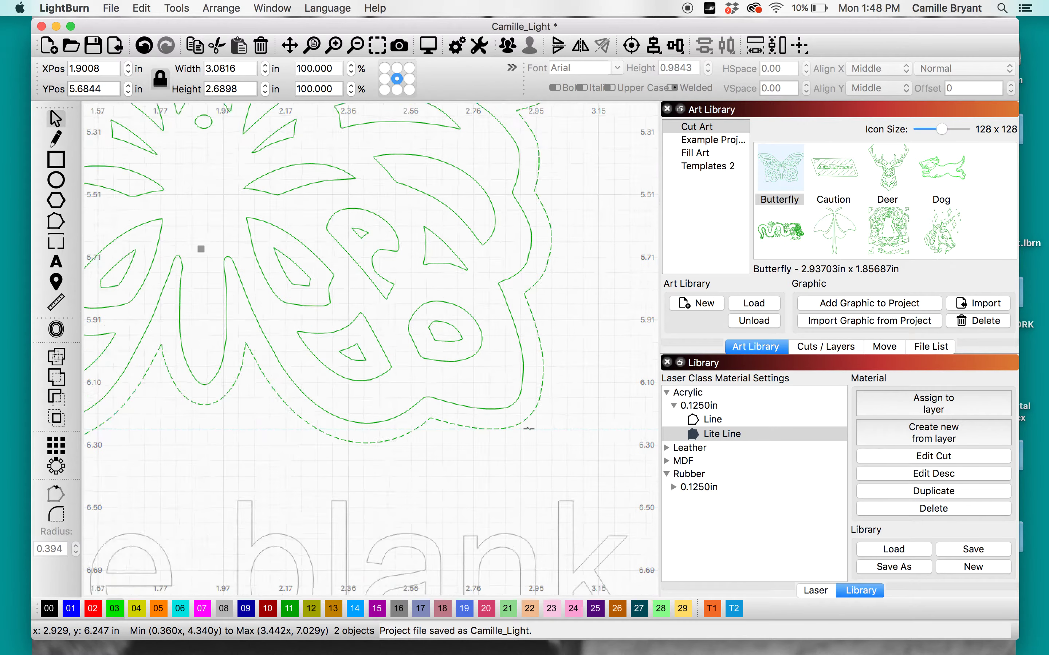
pyautogui.click(53, 378)
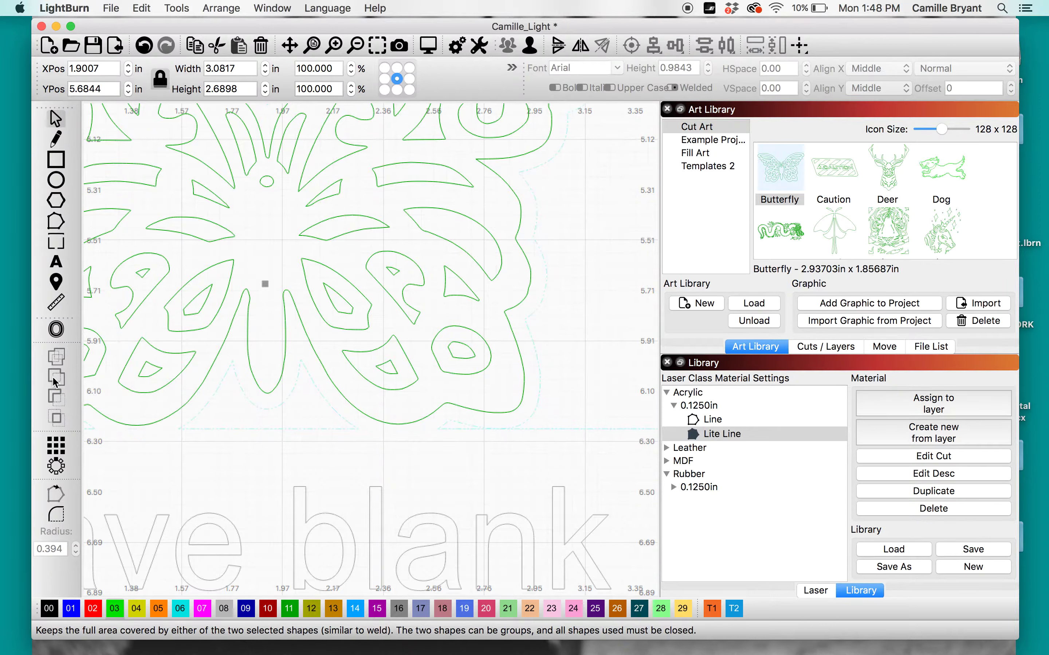
# Assign the merged butterfly-and-box outline to the red layer 02
pyautogui.scroll(2, 397, 424)
pyautogui.scroll(2, 397, 423)
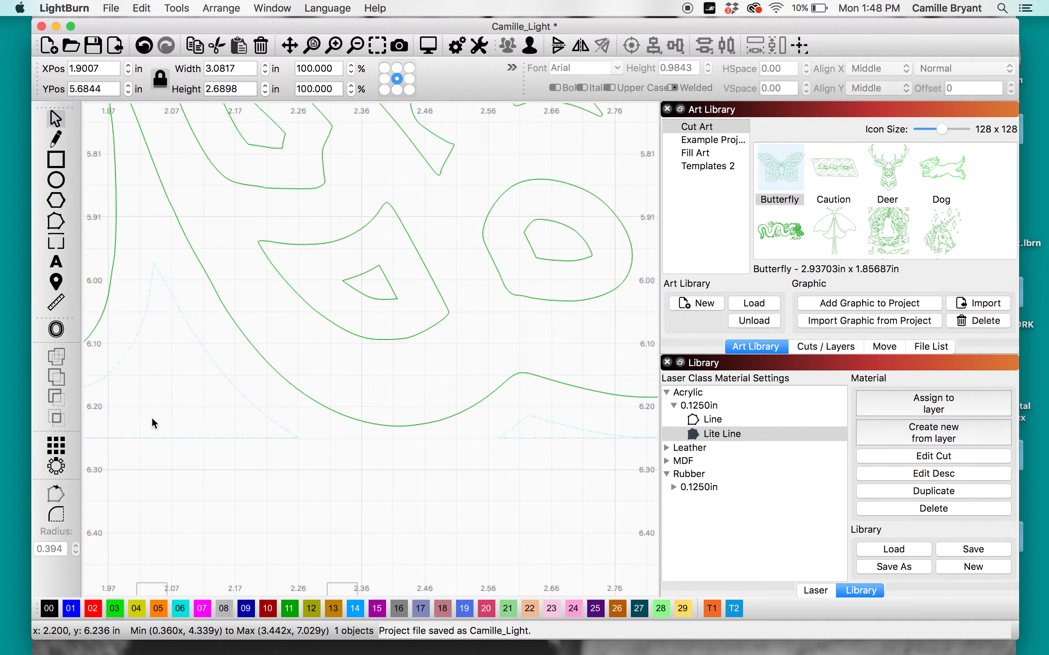
pyautogui.click(93, 609)
pyautogui.scroll(-4, 257, 455)
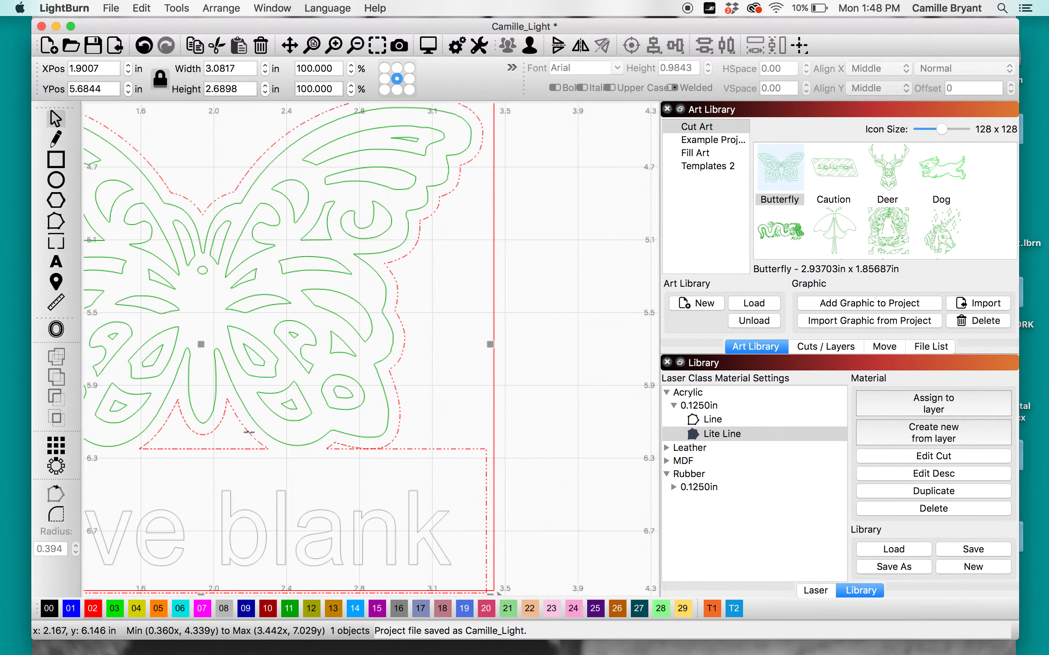
pyautogui.moveTo(245, 433); pyautogui.dragTo(381, 430)
pyautogui.scroll(-3, 381, 429)
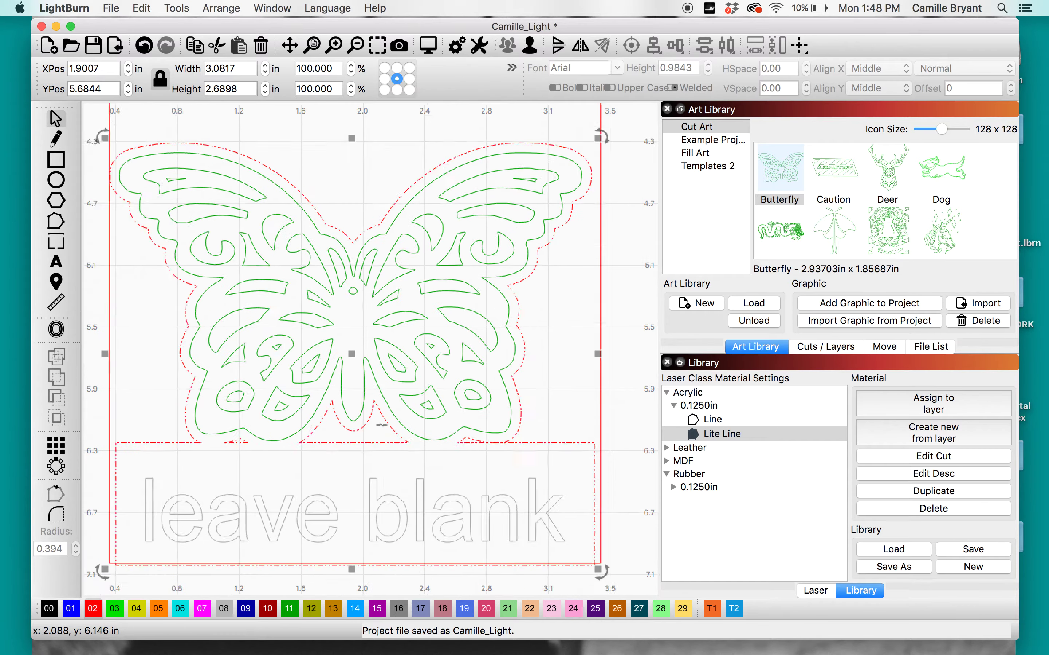
pyautogui.click(586, 364)
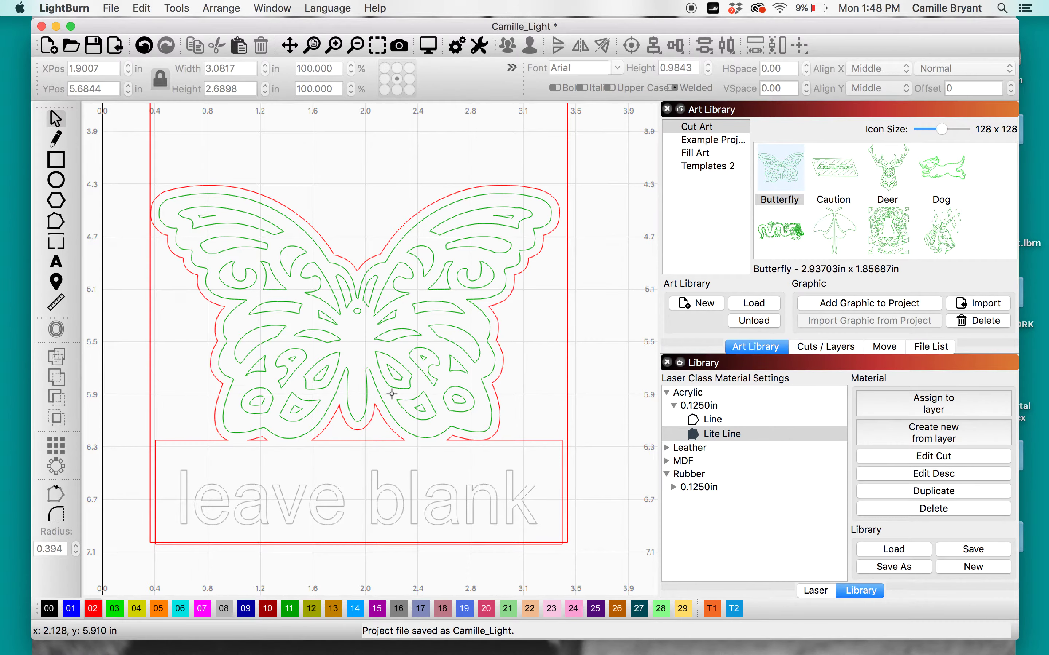
# Ungroup the merged red outline into its separate shapes
pyautogui.scroll(2, 388, 393)
pyautogui.scroll(1, 389, 394)
pyautogui.click(385, 434)
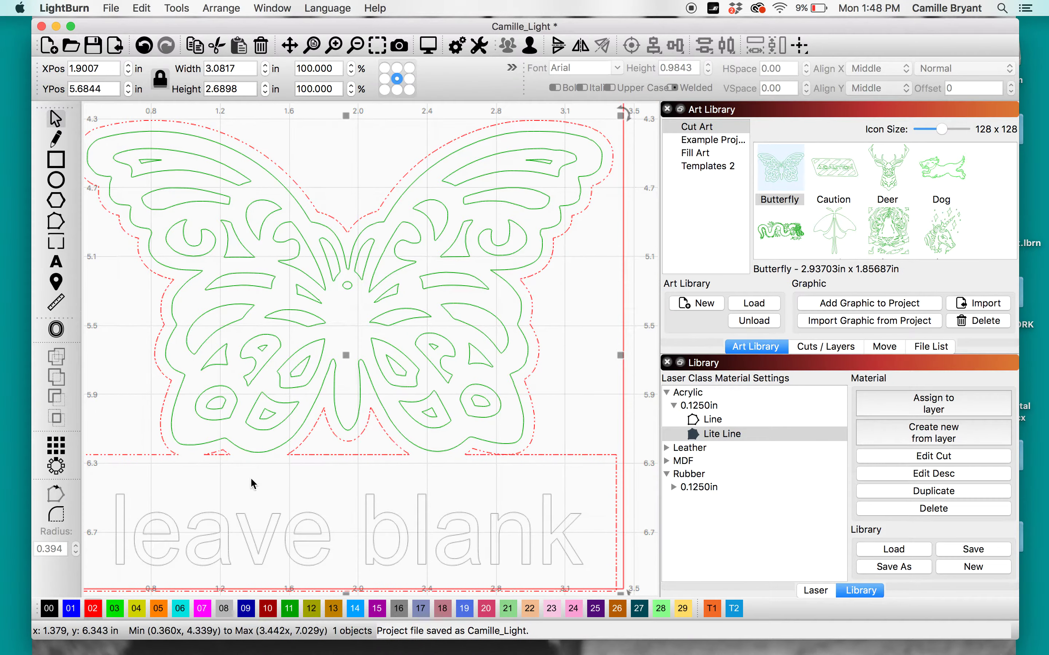
pyautogui.click(331, 481)
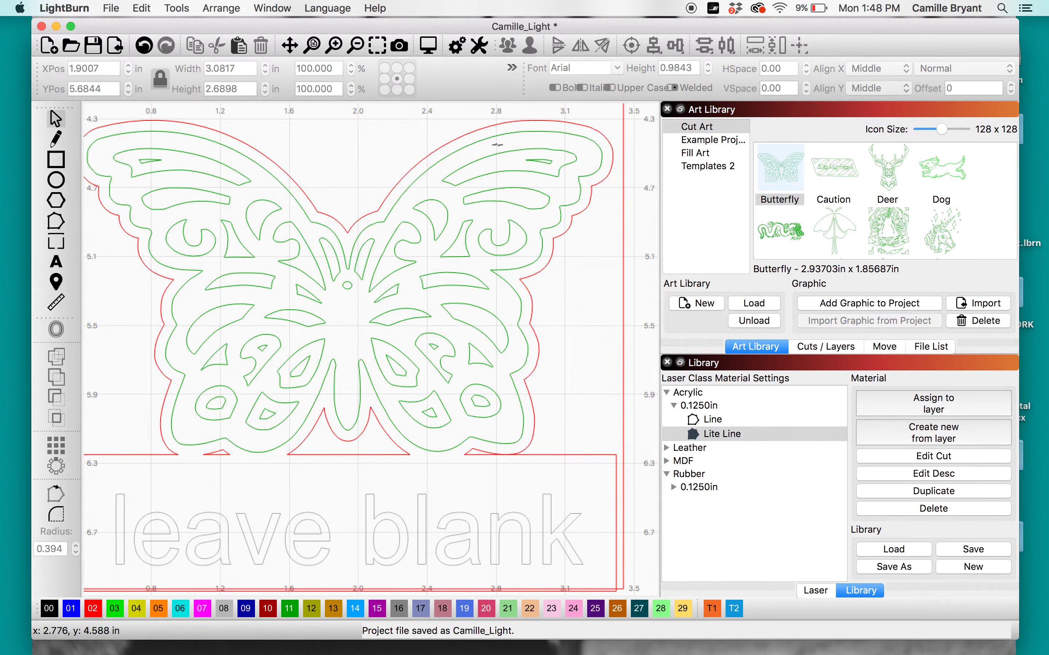
pyautogui.click(488, 128)
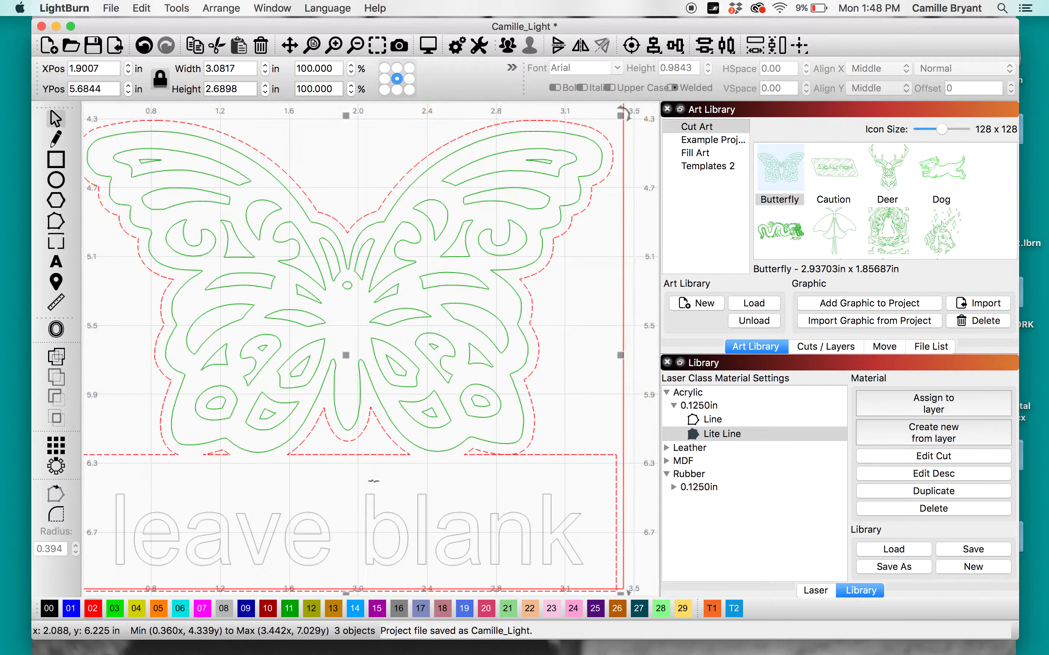
# Delete the two enclosed leftover shapes between the butterfly's lower edge and the box, under its body and left wing
pyautogui.click(372, 494)
pyautogui.click(387, 454)
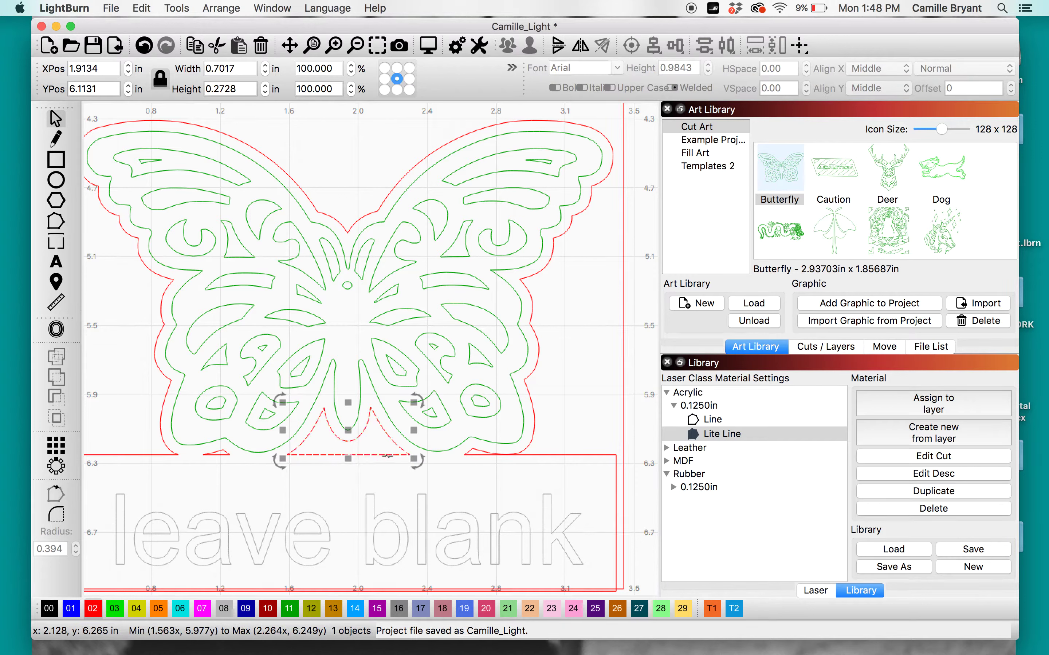
pyautogui.click(265, 478)
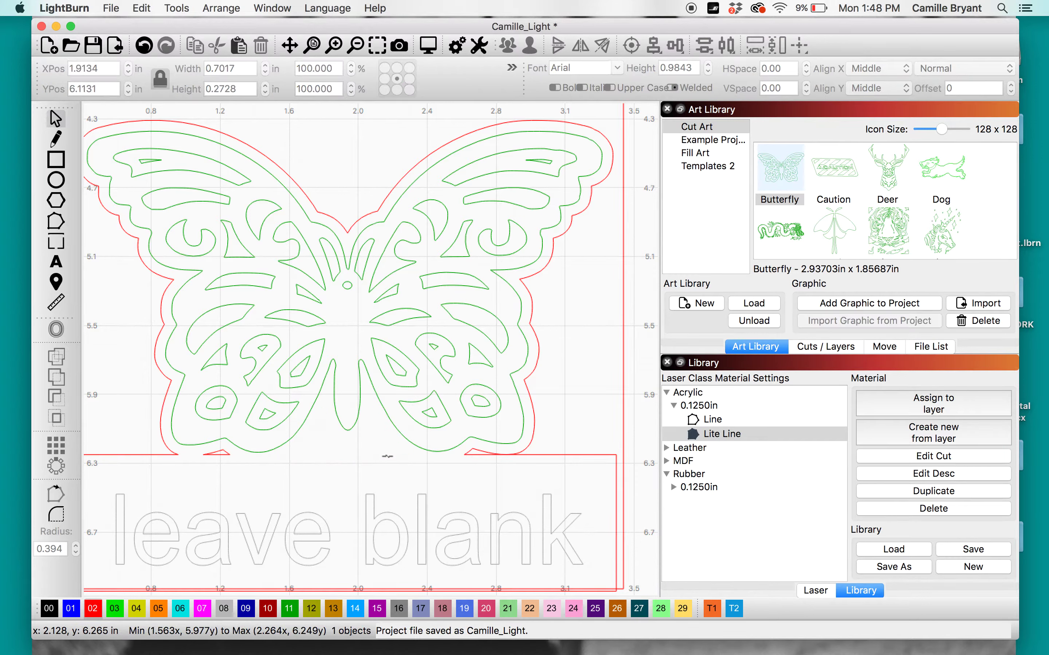
pyautogui.click(218, 455)
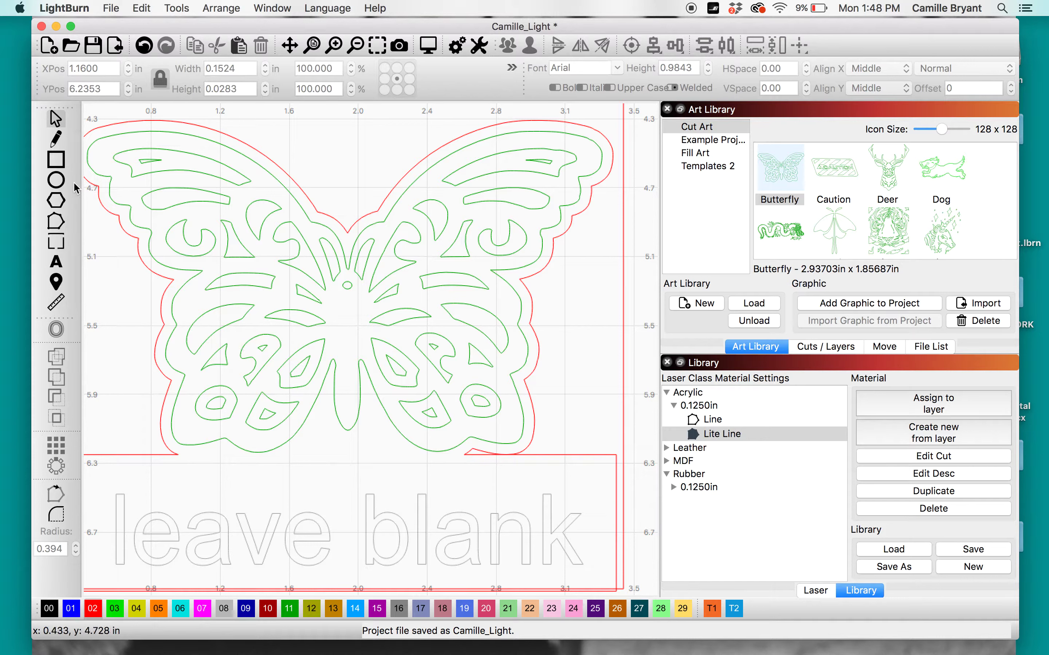
# Draw an ellipse about 0.42 by 0.37 in over the narrow gap between the butterfly's lower right wing and the box
pyautogui.click(56, 180)
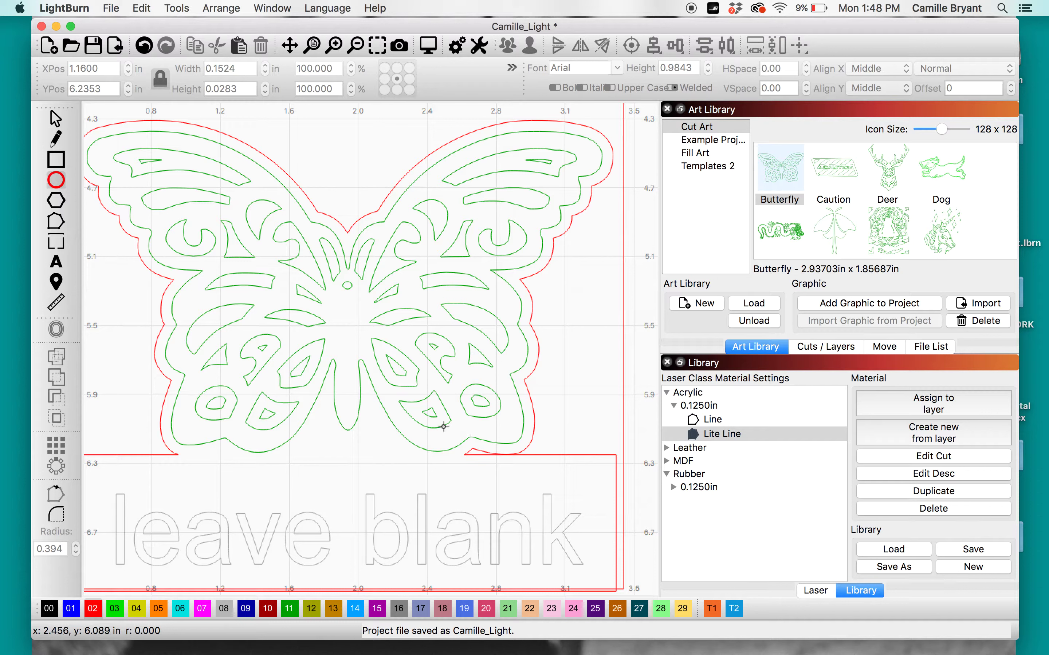
pyautogui.moveTo(444, 426); pyautogui.dragTo(513, 489)
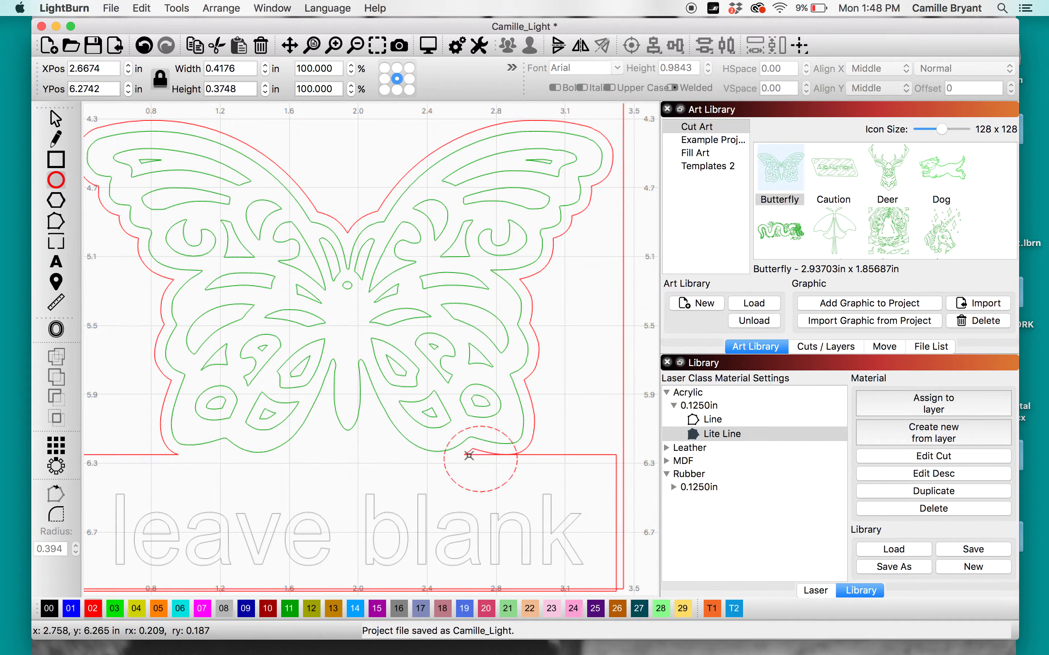
pyautogui.click(49, 124)
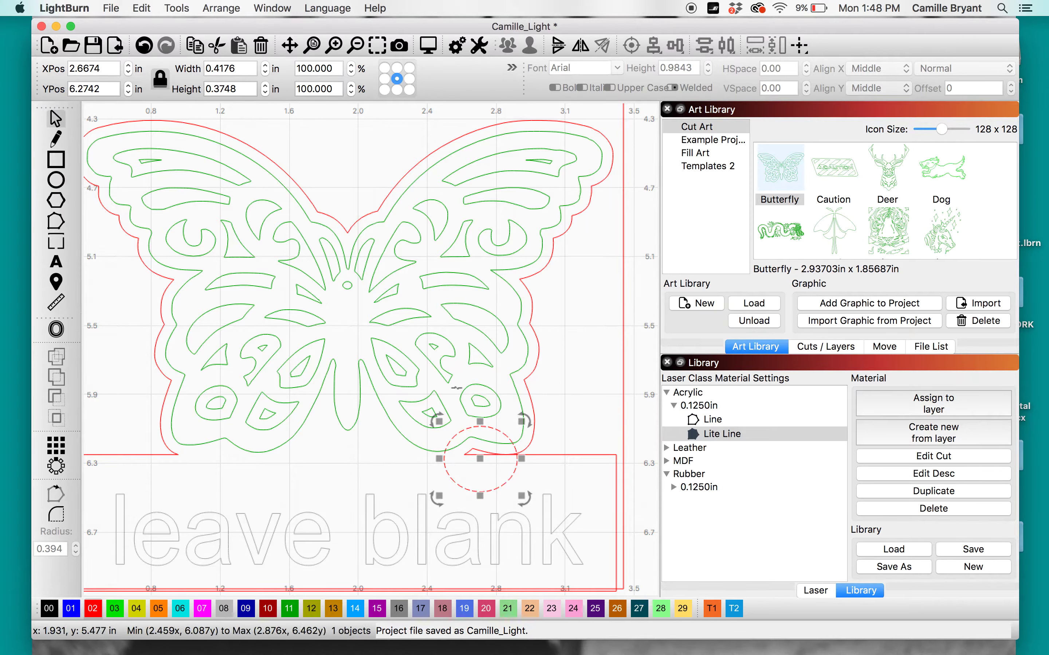
# Unite the ellipse with the red outline to fill the gap under the lower right wing
pyautogui.keyDown('shift'); pyautogui.click(538, 455); pyautogui.keyUp('shift')
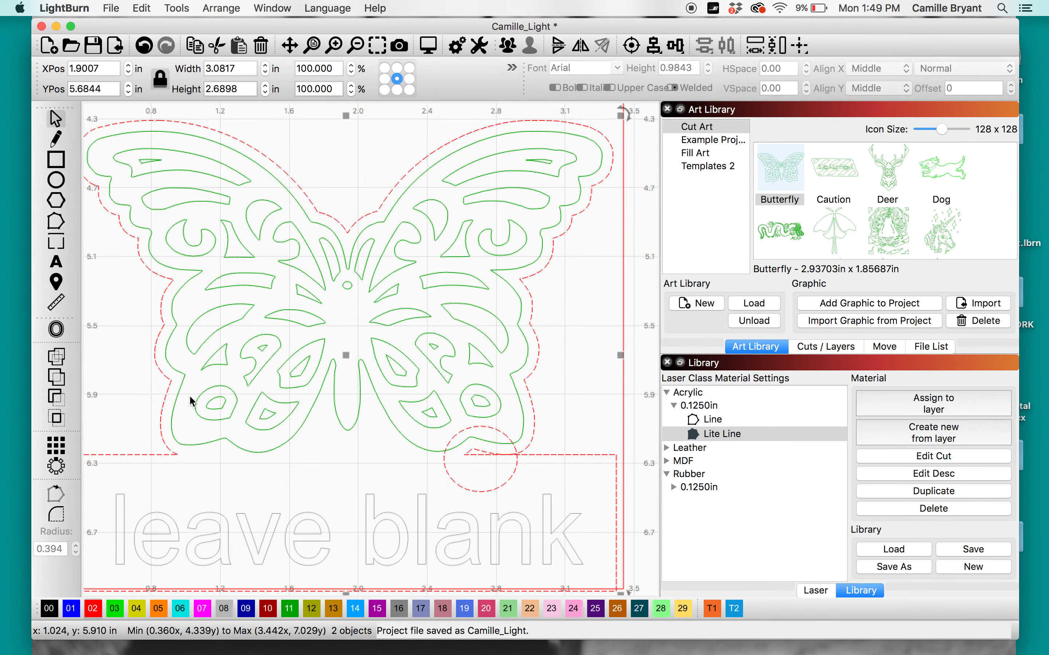
pyautogui.click(63, 380)
pyautogui.click(568, 428)
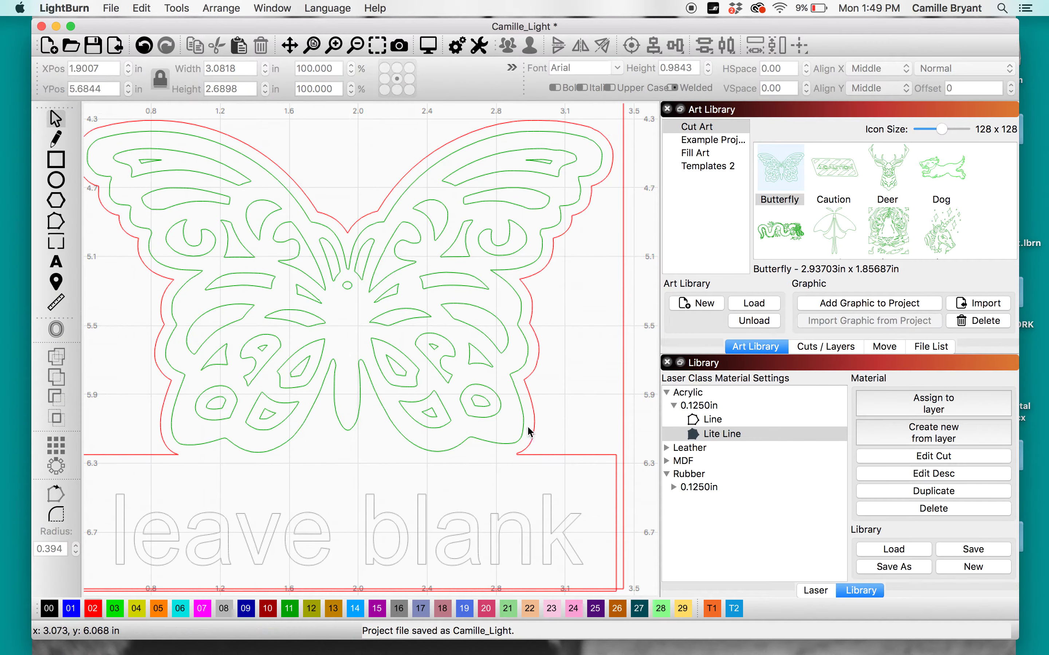
# Delete the template's tall red bounding rectangle and the "leave blank" text
pyautogui.scroll(-2, 518, 460)
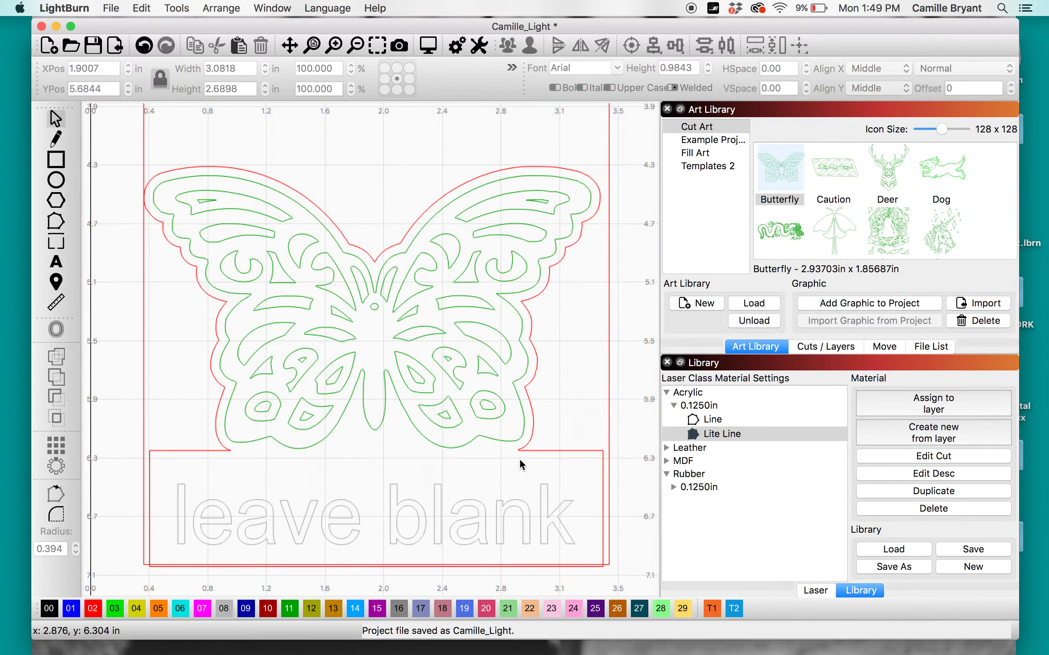
pyautogui.click(610, 410)
pyautogui.scroll(-5, 610, 410)
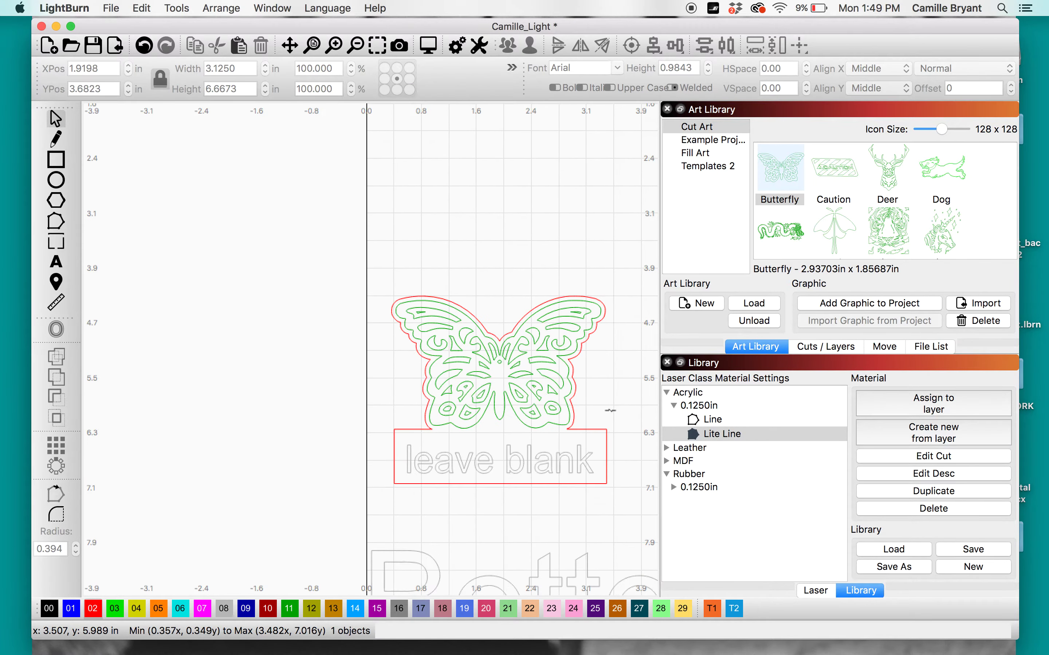
pyautogui.click(568, 454)
# Delete the template's "Top" label, the "Bottom" label and the instruction text beneath it
pyautogui.scroll(-4, 568, 454)
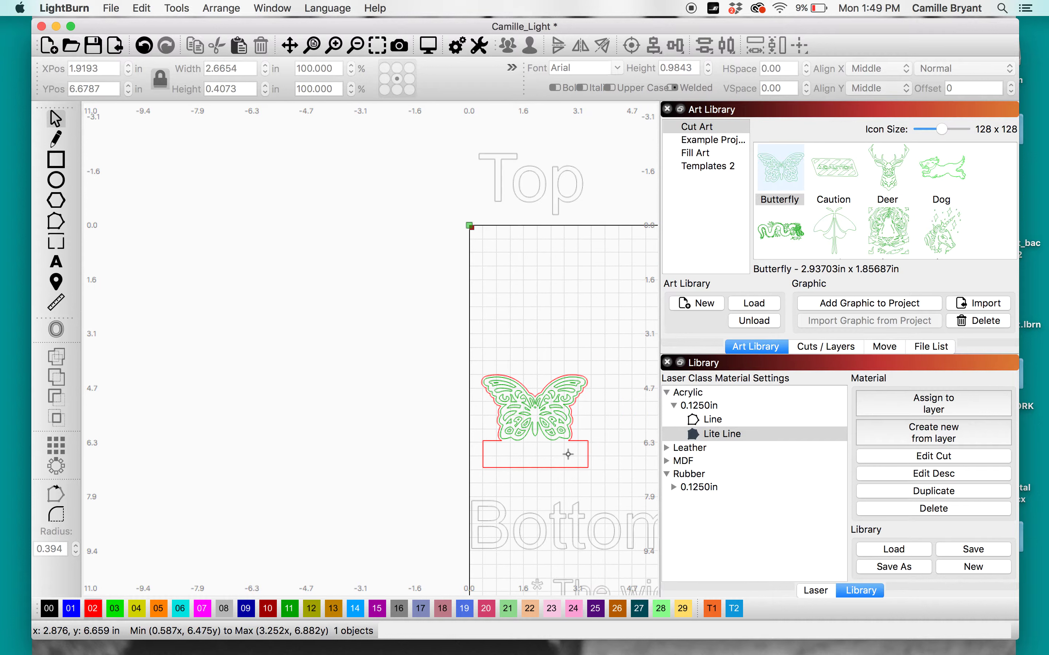
pyautogui.click(552, 193)
pyautogui.press('Delete')
pyautogui.press('space')
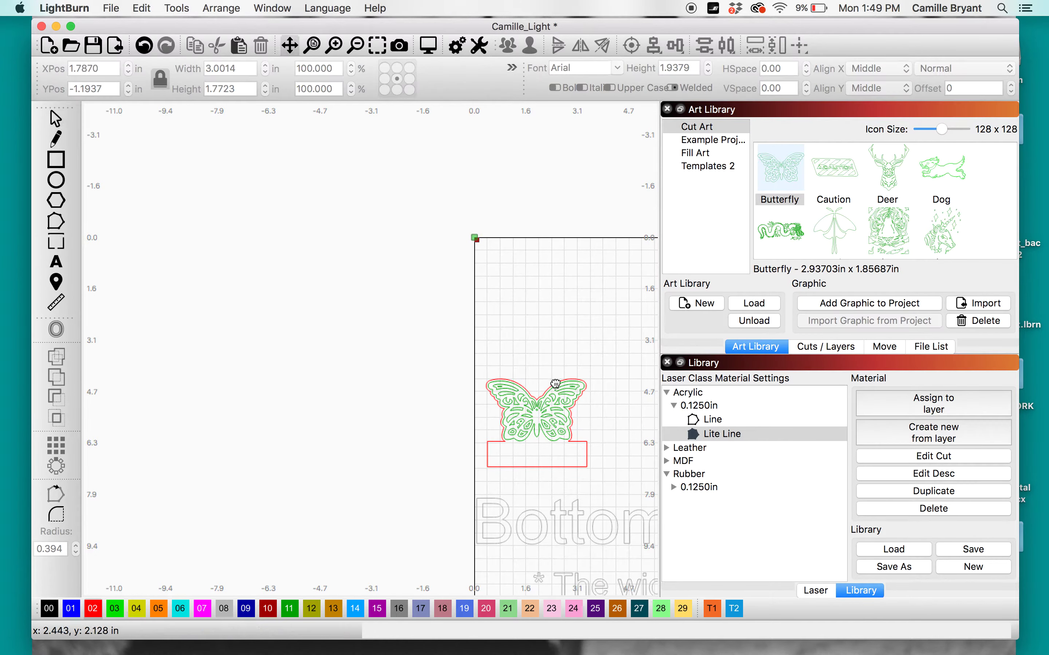
pyautogui.moveTo(551, 401); pyautogui.dragTo(310, 261)
pyautogui.moveTo(407, 527); pyautogui.dragTo(329, 379)
pyautogui.press('Delete')
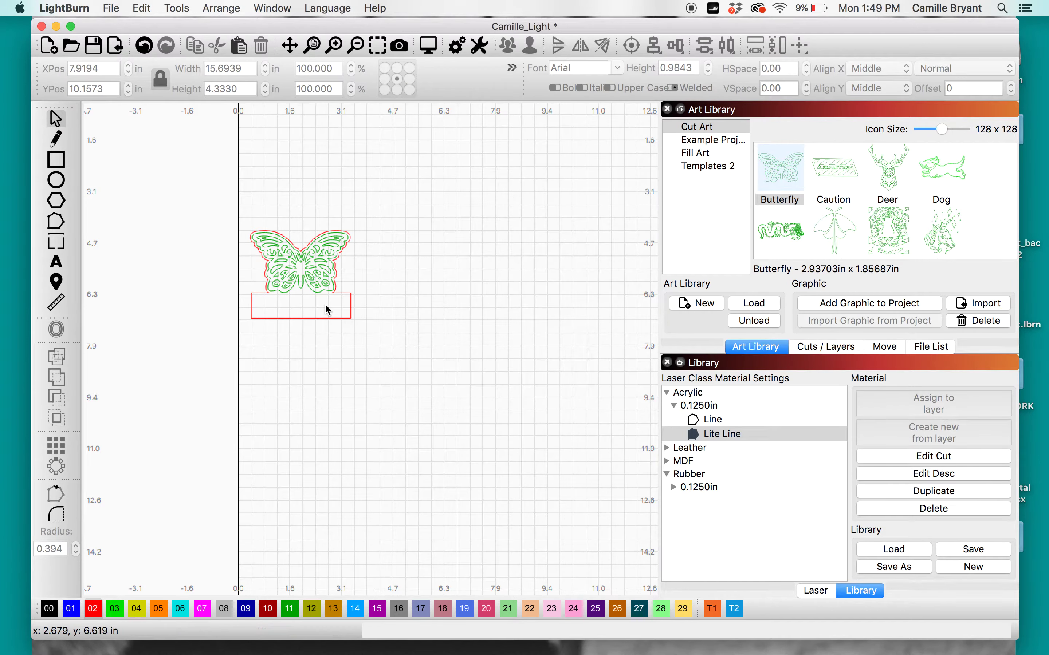
# Move the complete butterfly design near the work area's origin corner, at about X 1.85, Y 1.65 in
pyautogui.scroll(-2, 328, 377)
pyautogui.moveTo(258, 241); pyautogui.dragTo(392, 326)
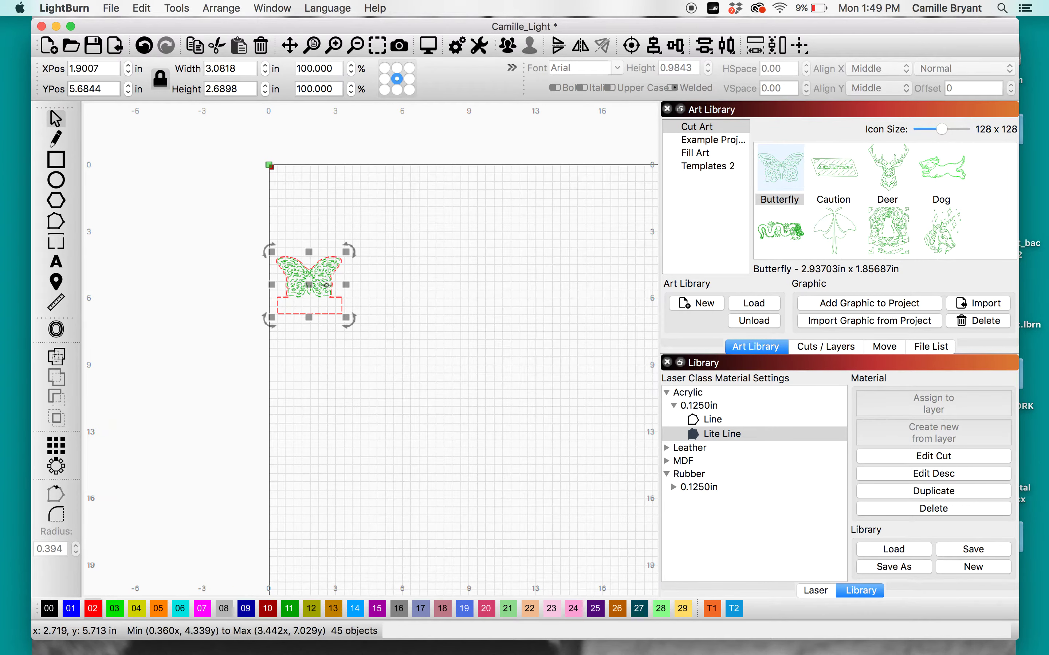
pyautogui.moveTo(310, 285); pyautogui.dragTo(309, 195)
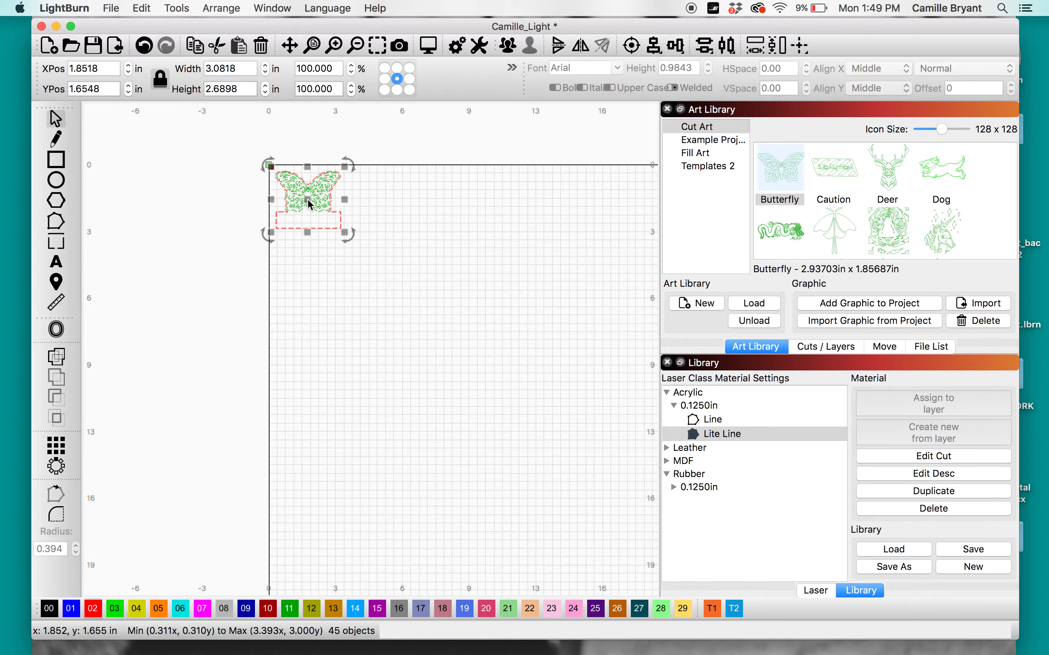
pyautogui.click(373, 218)
pyautogui.scroll(2, 317, 193)
pyautogui.scroll(5, 314, 192)
pyautogui.scroll(-2, 315, 192)
pyautogui.scroll(-3, 315, 193)
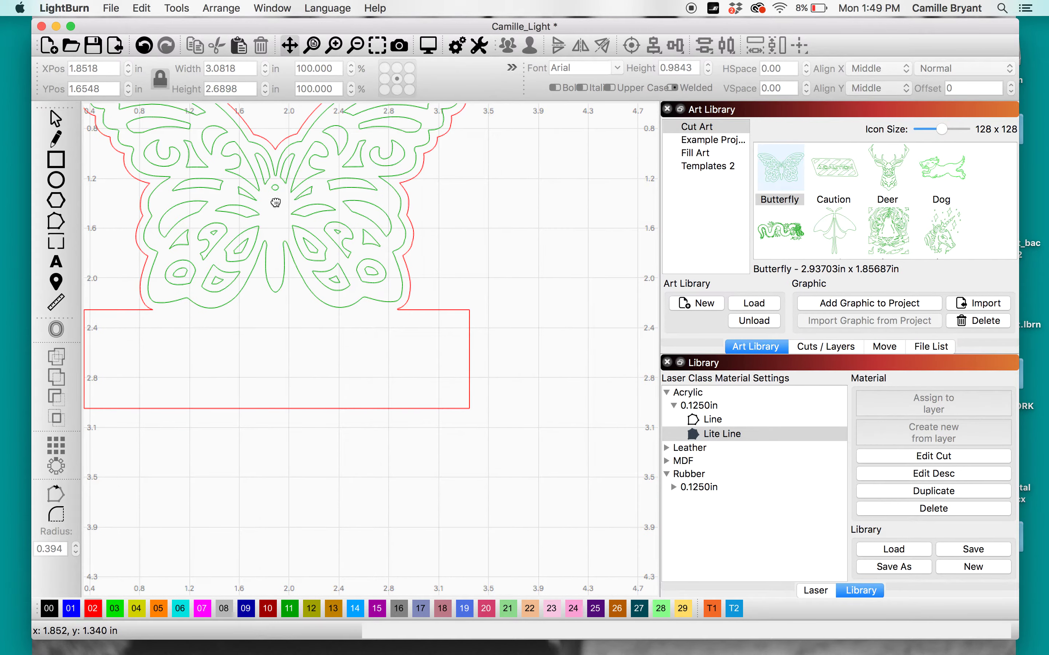
# Assign the Acrylic 0.1250in Line material preset to the red cut layer C02
pyautogui.click(824, 347)
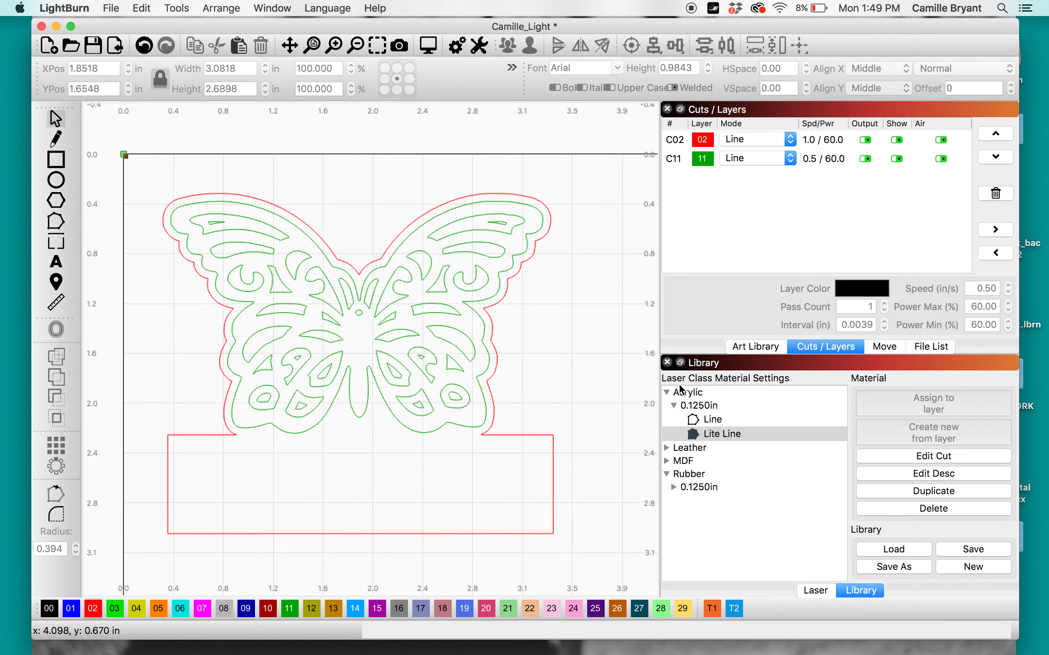
pyautogui.click(674, 405)
pyautogui.click(668, 392)
pyautogui.click(667, 393)
pyautogui.click(674, 405)
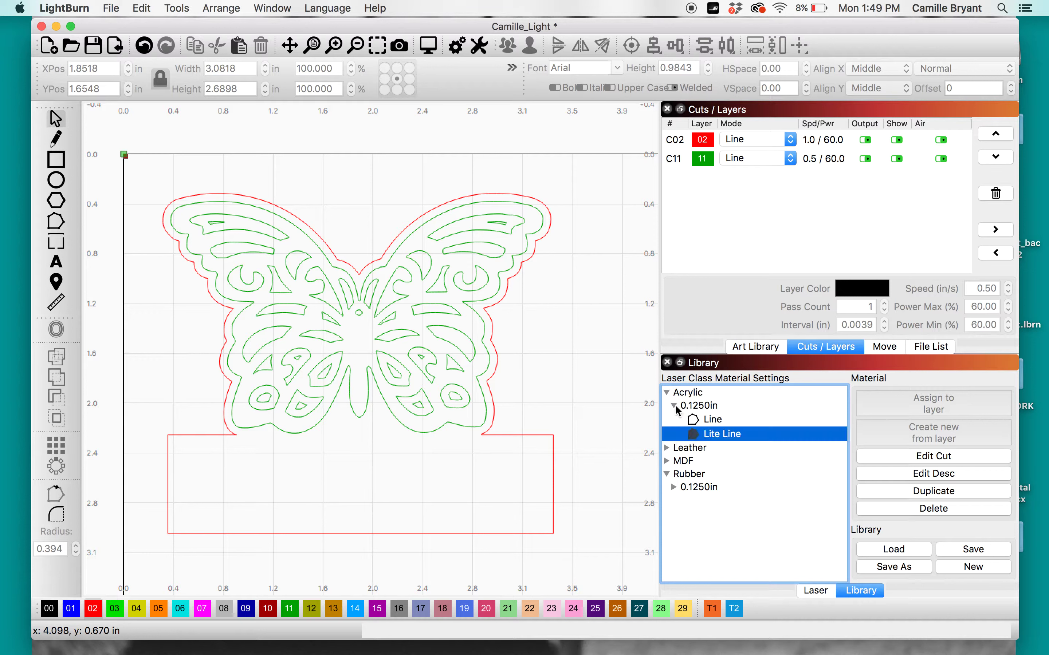
pyautogui.click(706, 420)
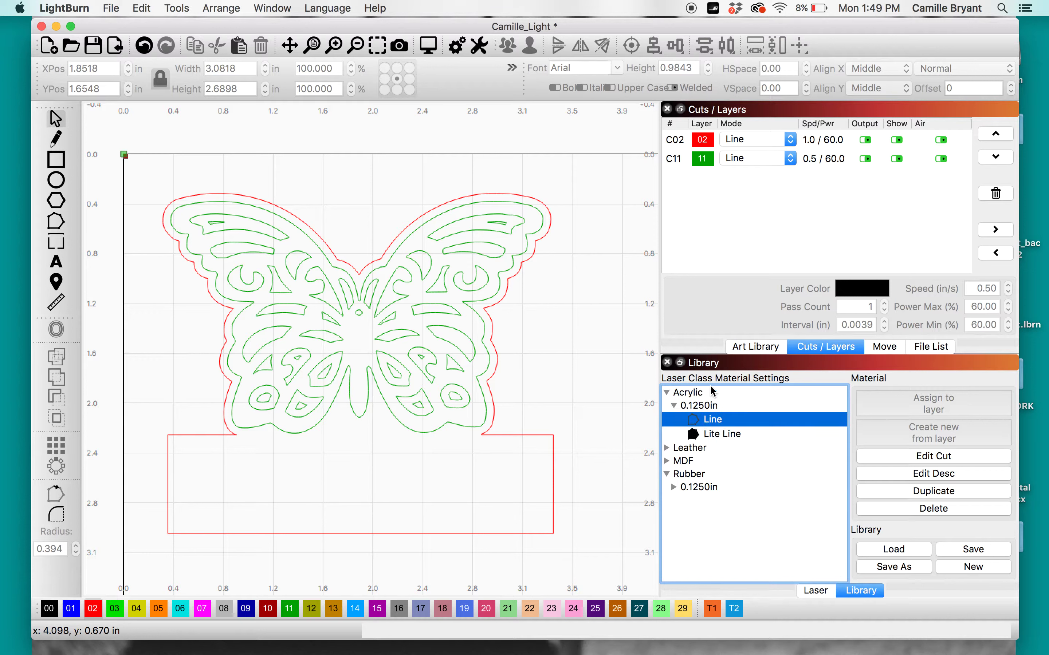
pyautogui.click(828, 139)
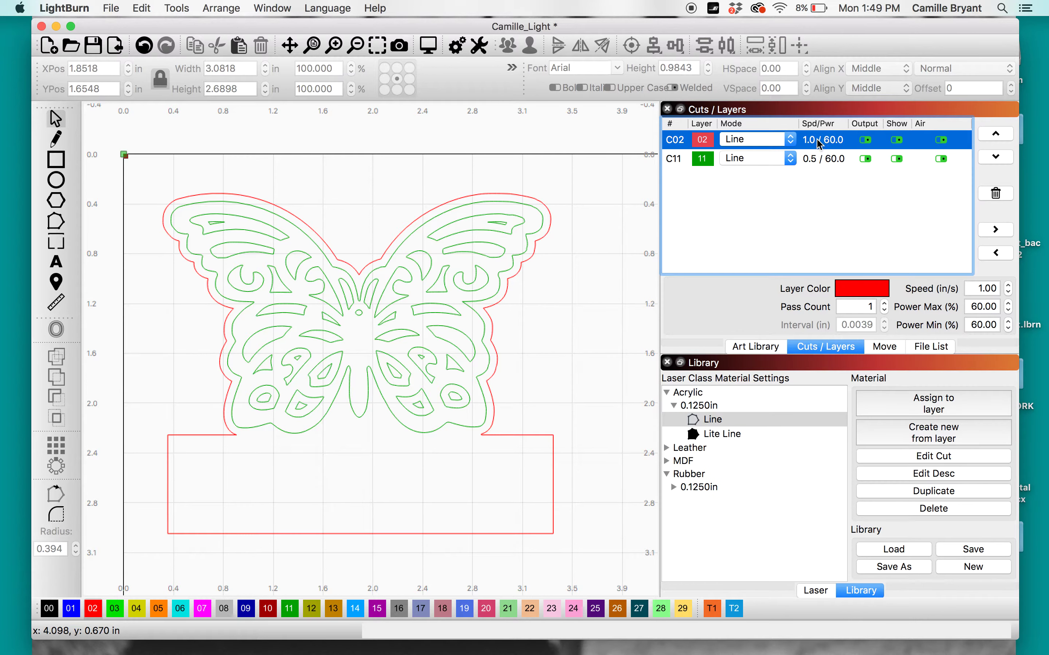
pyautogui.click(739, 426)
pyautogui.click(917, 401)
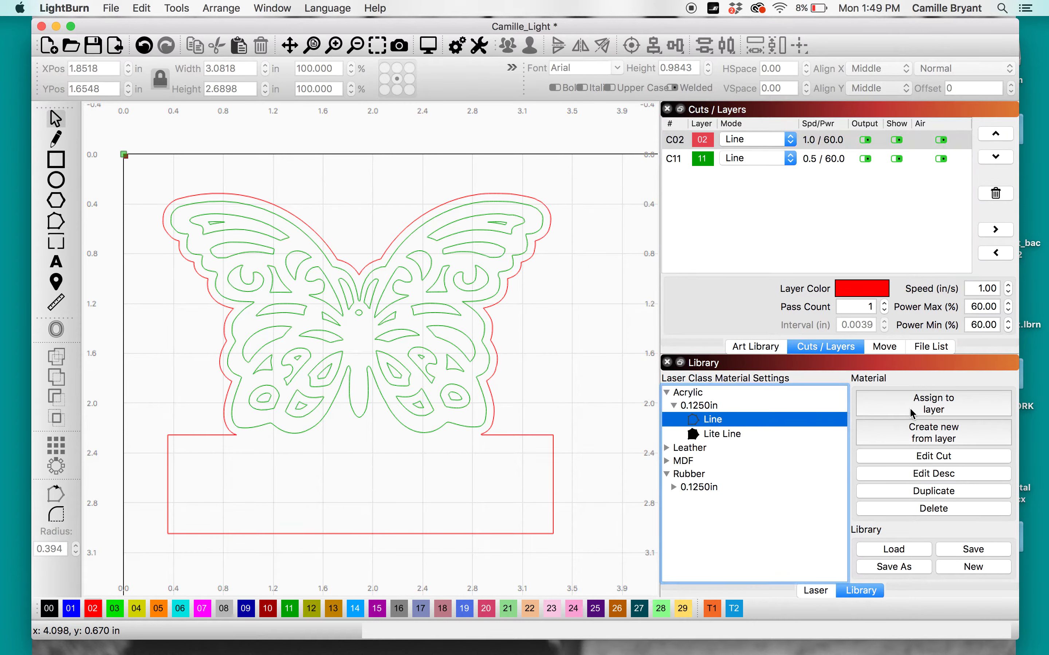